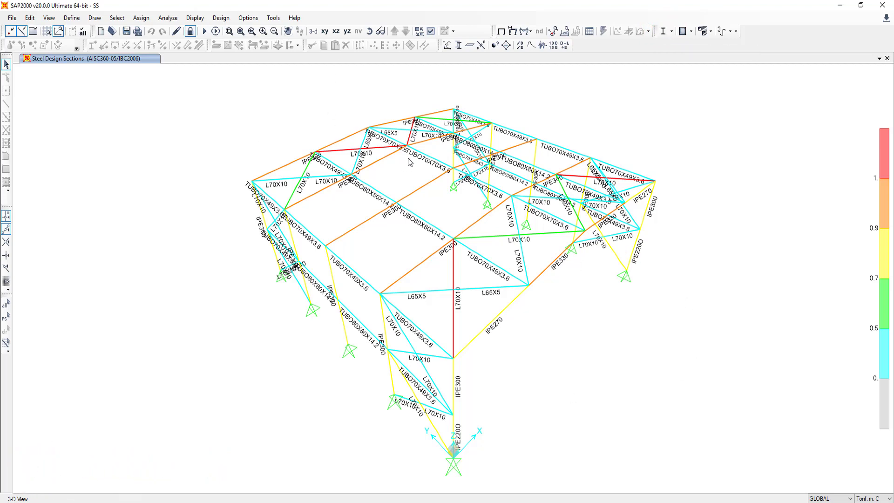
- Try selecting a roof IPE300 member, then review the steel frame design preferences
left_click(353, 233)
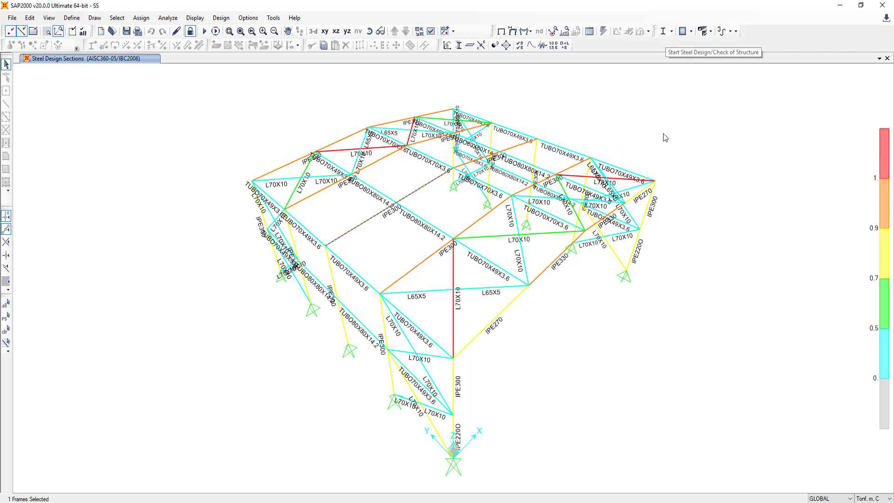
key("ctrl+q")
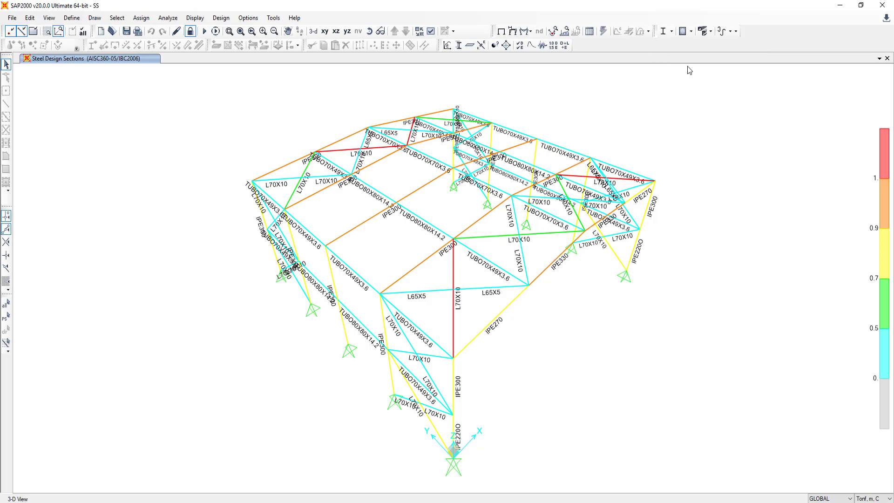
left_click(672, 33)
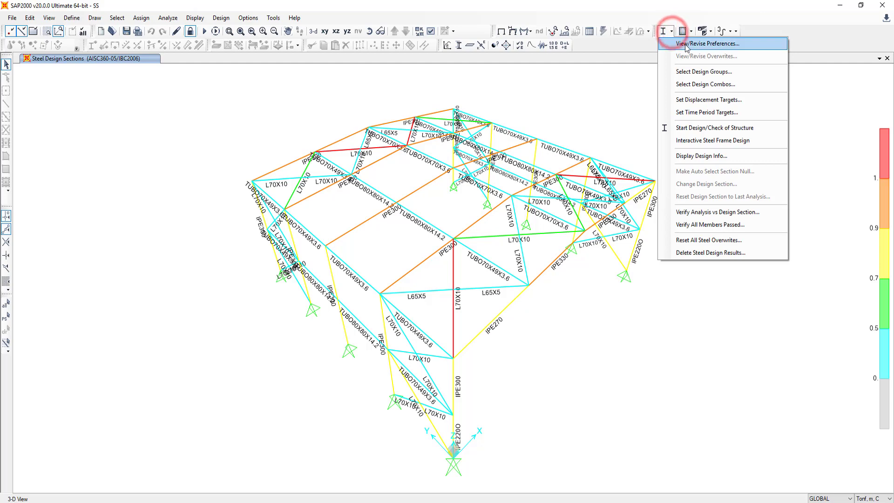
left_click(684, 45)
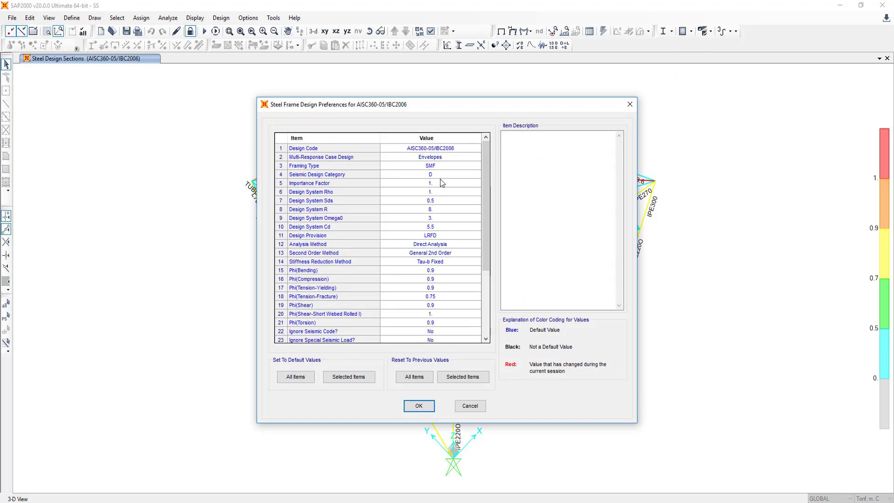
left_click_drag(485, 245, 485, 269)
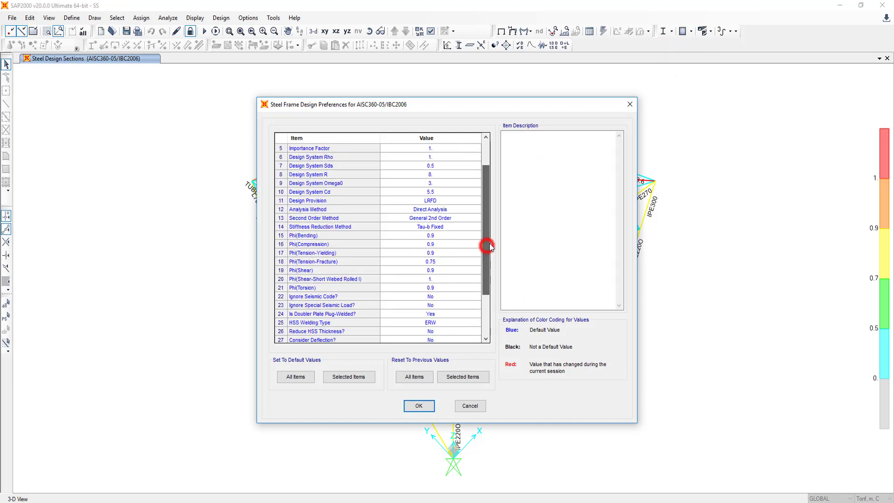
mouse_move(527, 104)
left_mouse_down()
mouse_move(758, 41)
mouse_move(892, 21)
left_mouse_up()
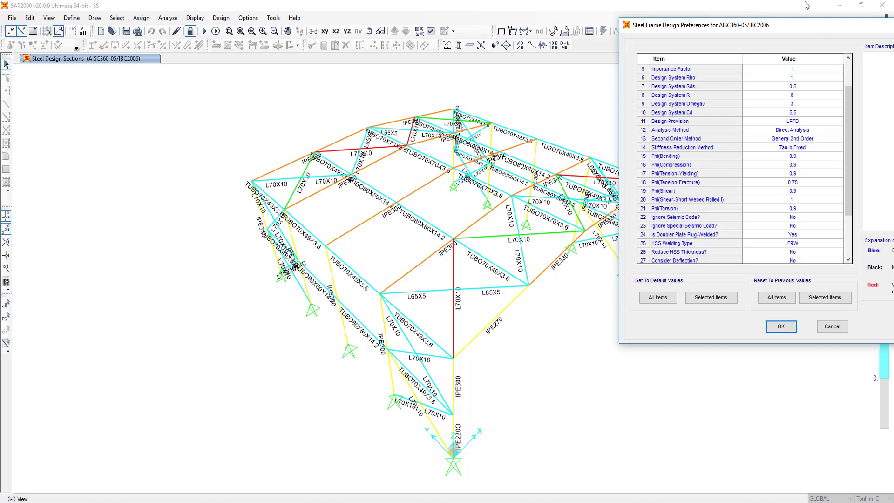
left_click_drag(773, 28, 449, 104)
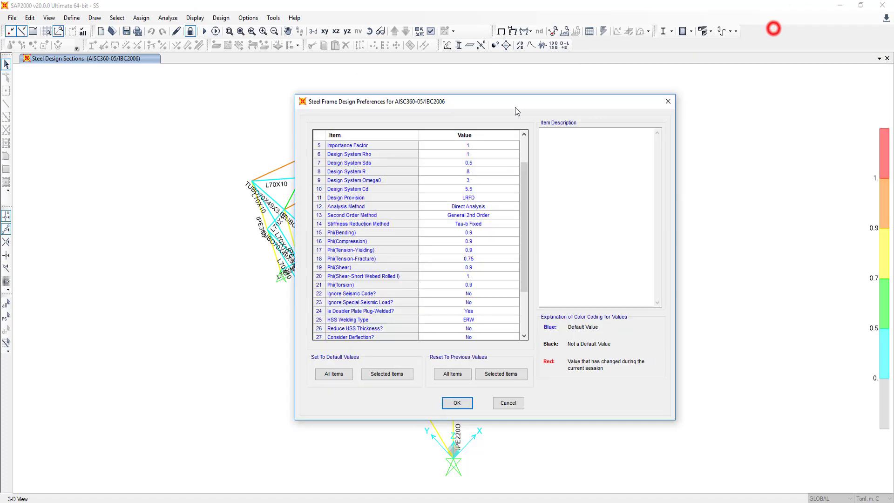
left_click(668, 101)
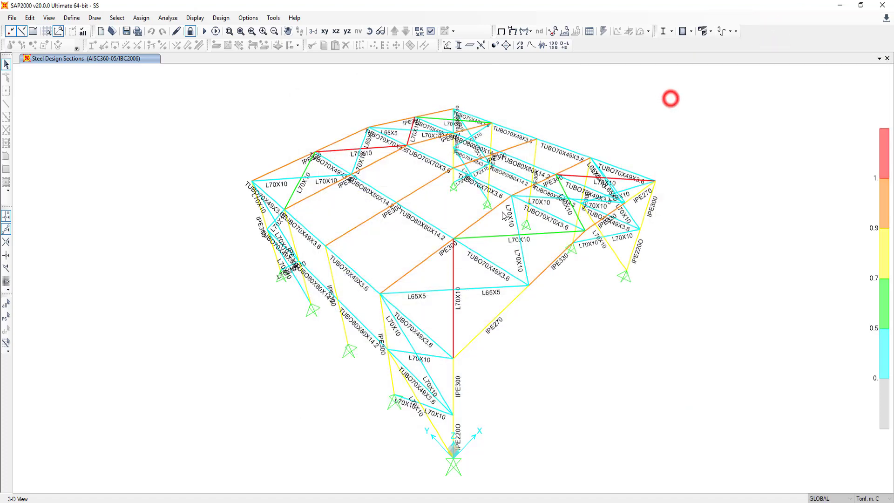
- Select the IPE270 diagonal together with the adjoining IPE330 member
left_click(509, 305)
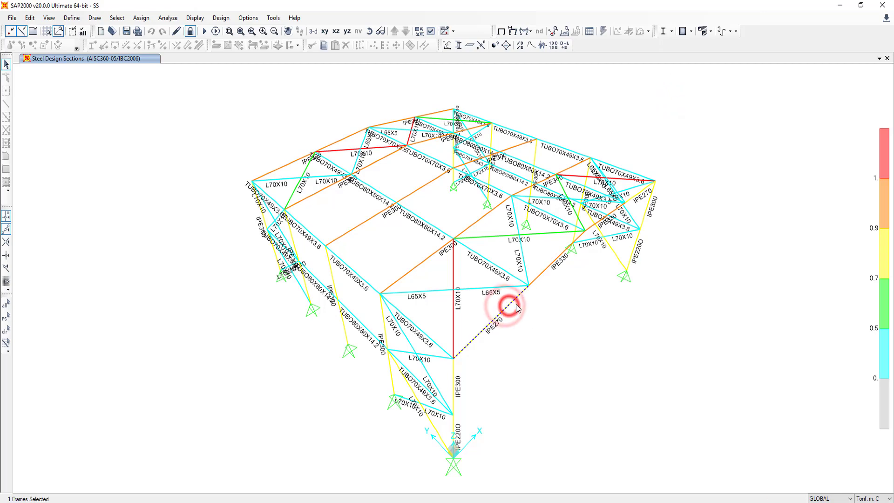
left_click(488, 325)
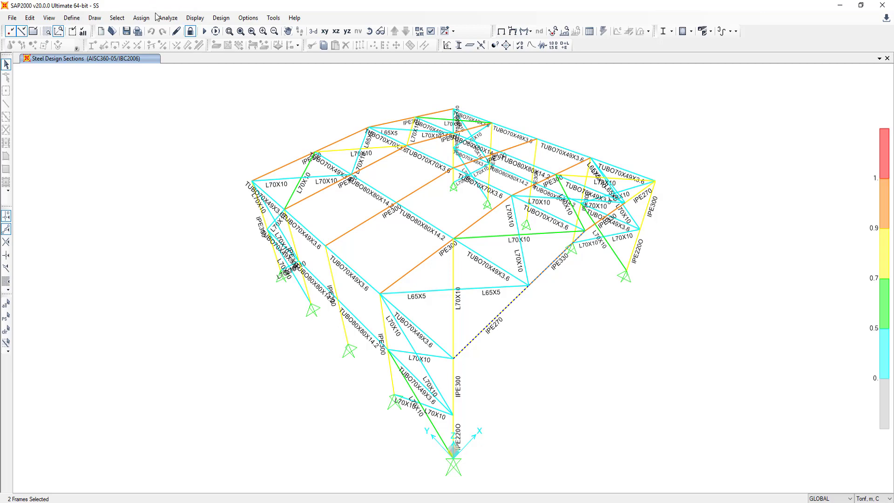
left_click(221, 19)
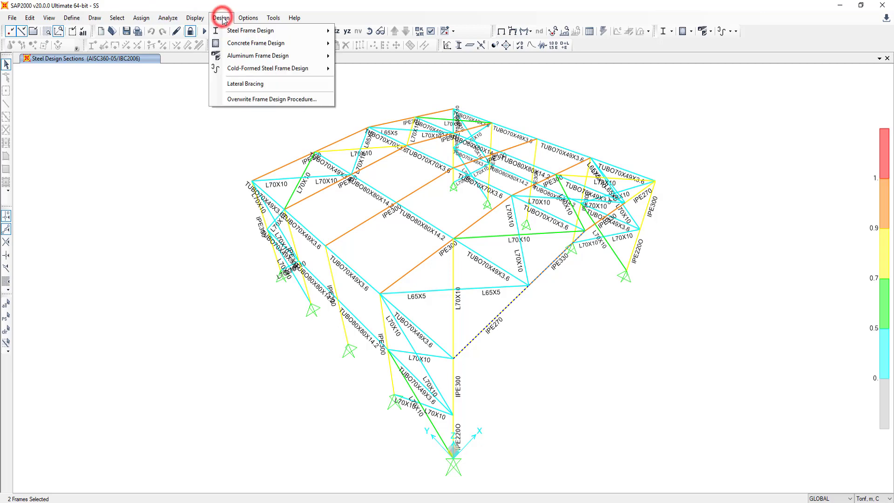
- Switch the selected members' lateral bracing to User Specified point bracing
left_click(265, 90)
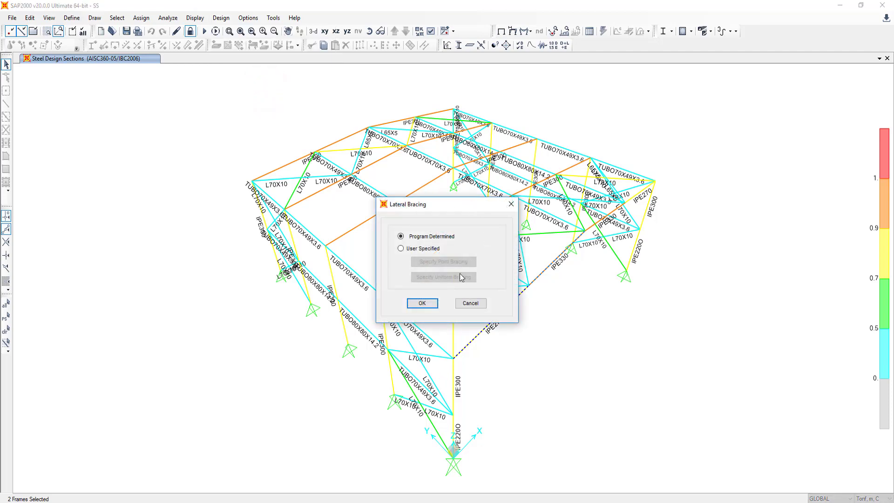
left_click(511, 204)
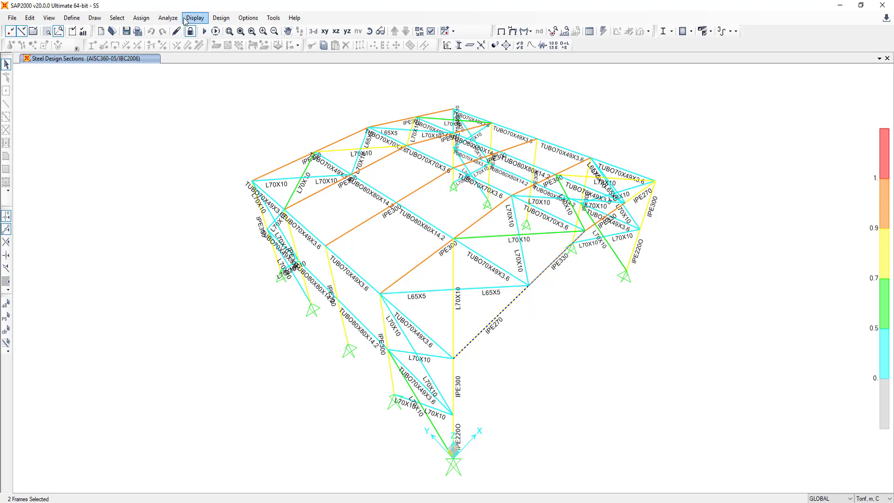
left_click(218, 21)
mouse_move(258, 55)
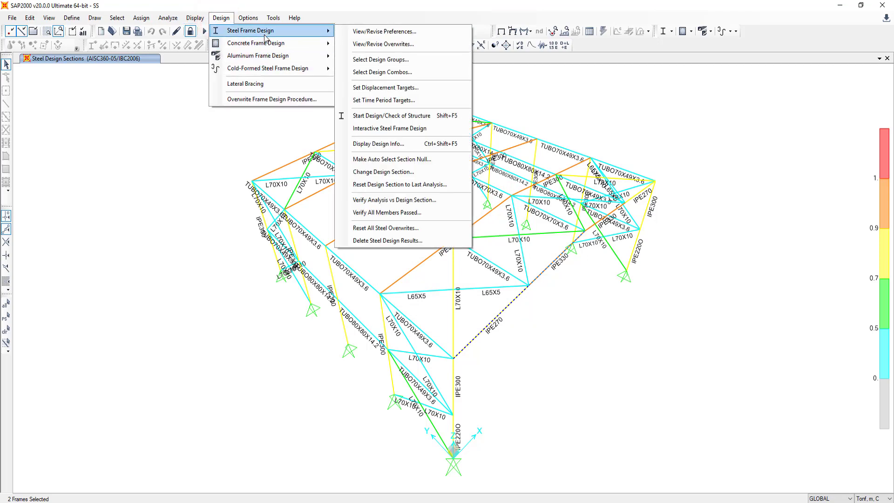
left_click(267, 84)
left_click(400, 248)
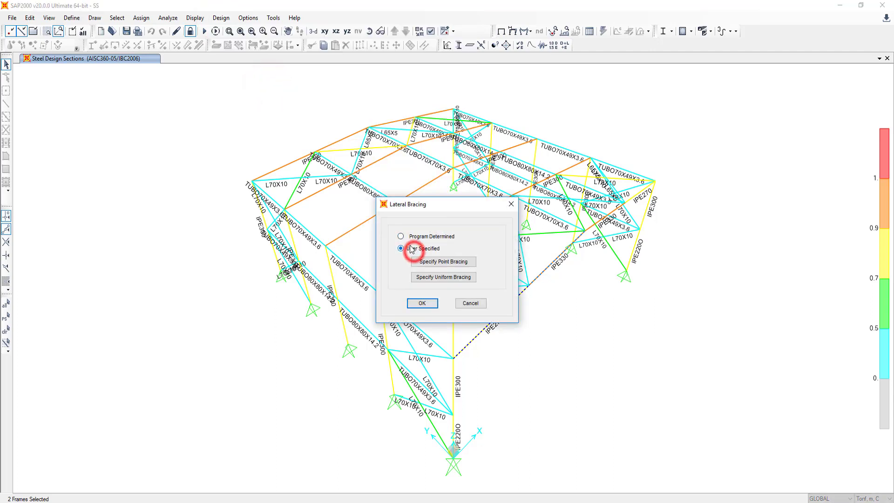
left_click(461, 263)
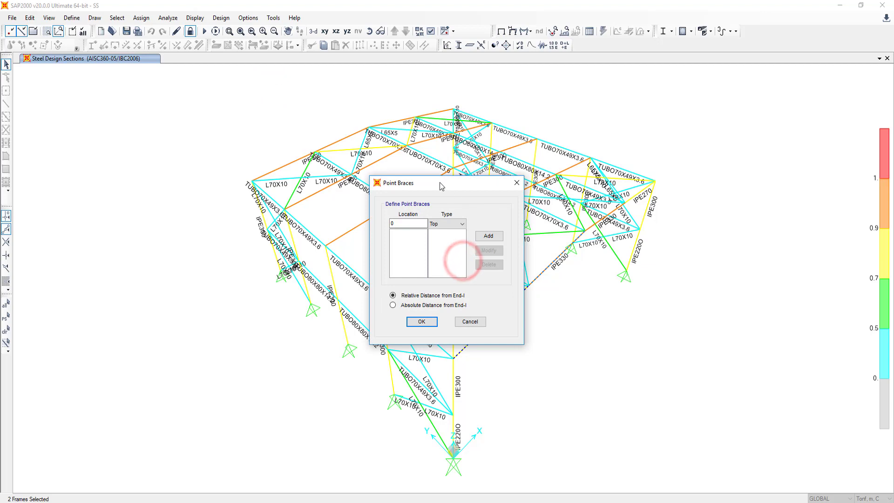
left_click_drag(438, 182, 134, 148)
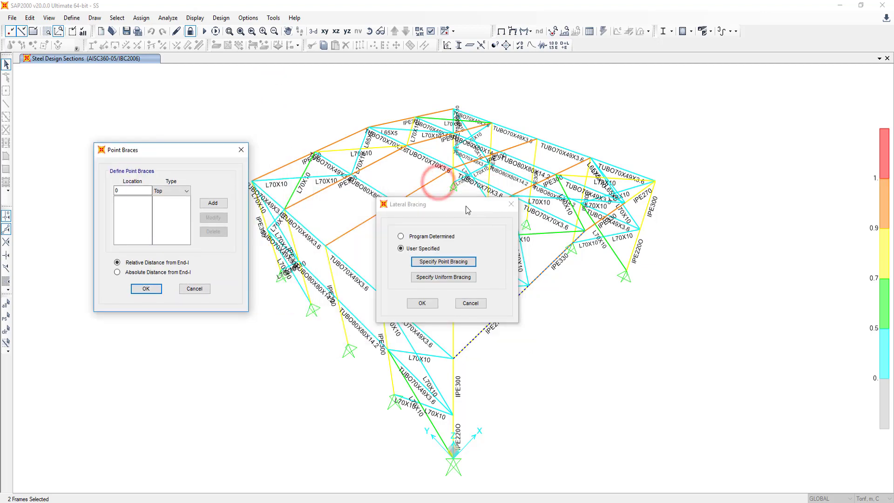
- Add a point brace of type All at absolute distance 1.5 from End-I
left_click(172, 190)
left_click(171, 207)
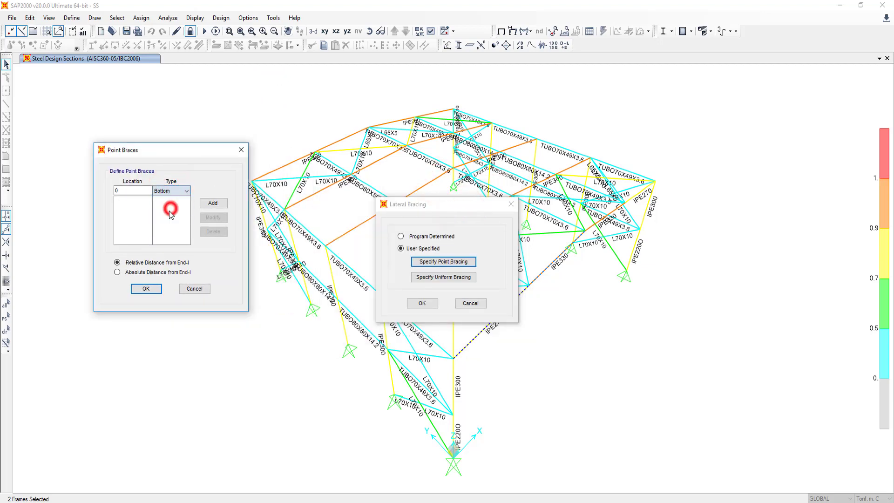
left_click(170, 191)
left_click(170, 214)
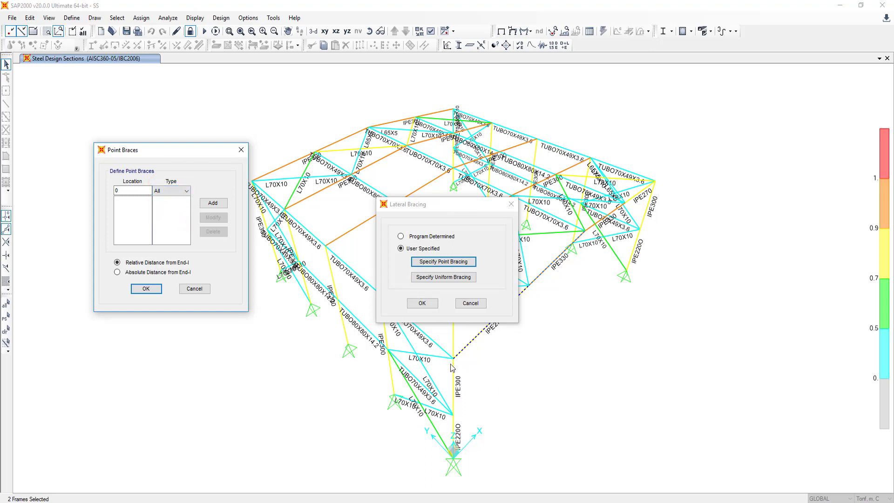
double_click(127, 192)
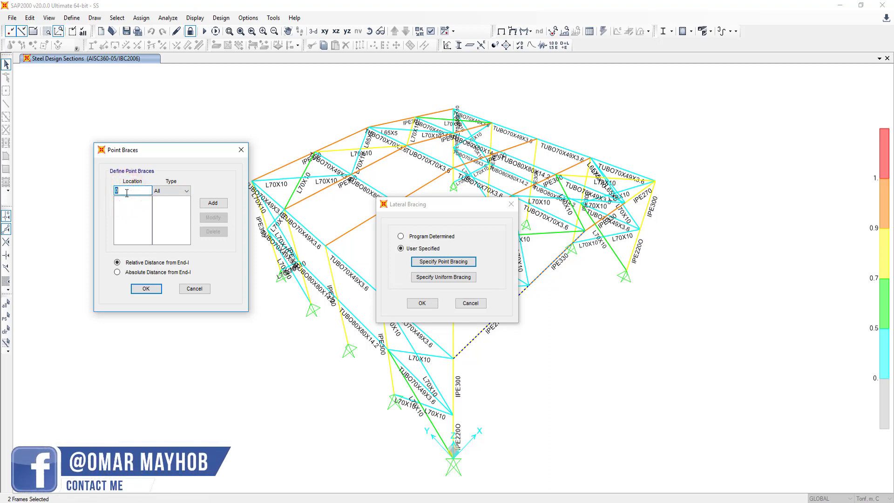
left_click(156, 273)
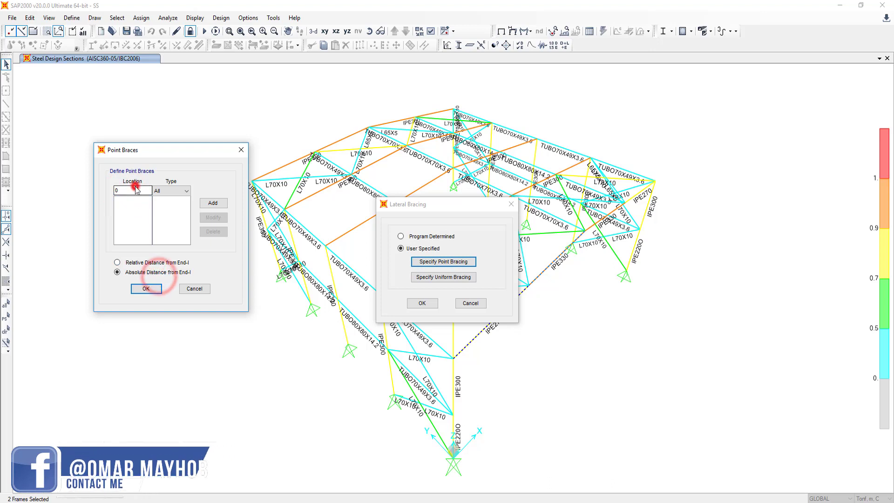
left_click(128, 192)
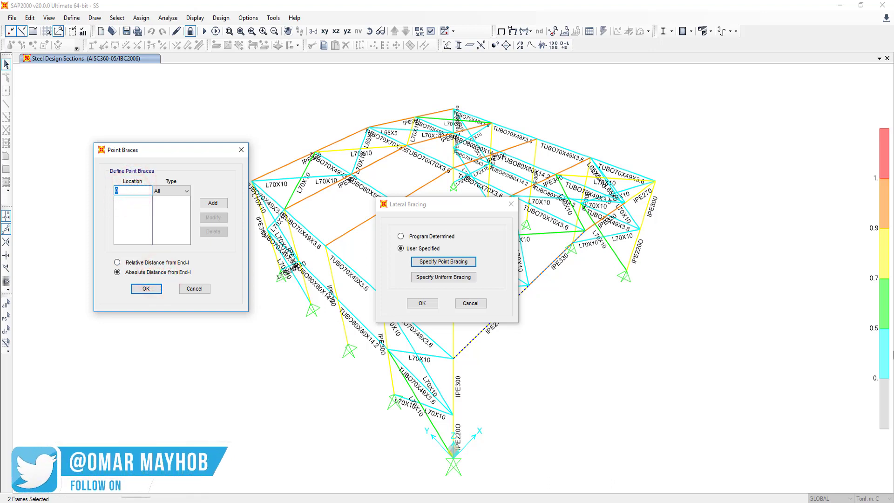
double_click(119, 188)
type("1.5")
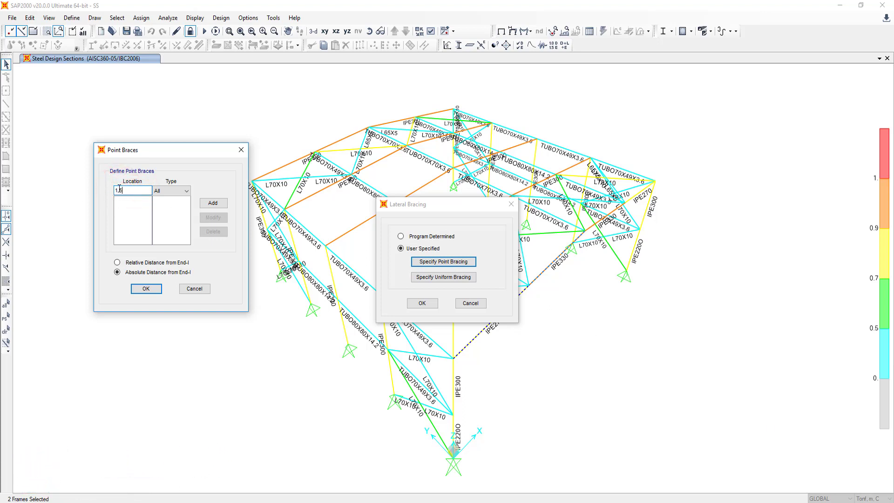
left_click(213, 203)
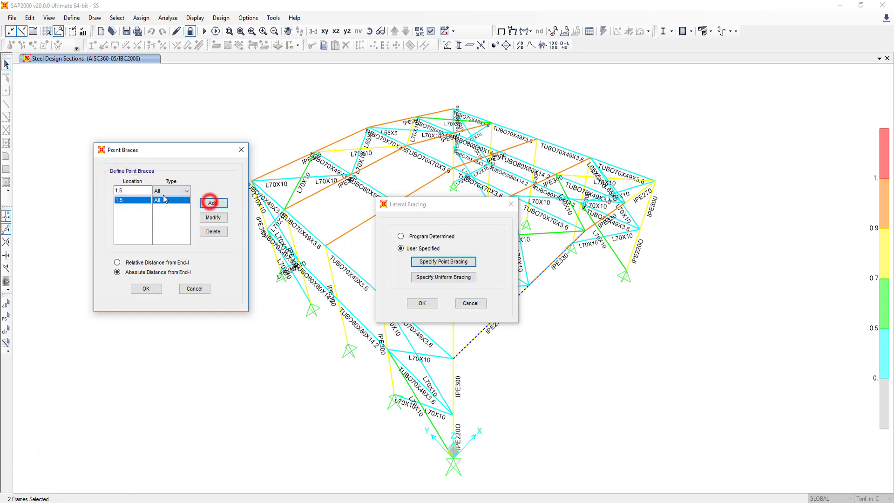
double_click(131, 190)
type("3")
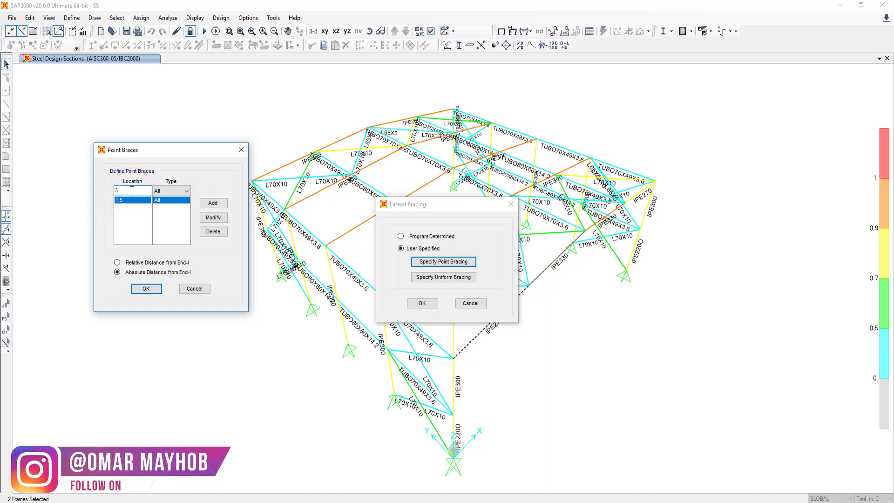
- Confirm the point bracing without the unadded 3 entry and apply the lateral bracing
left_click(146, 289)
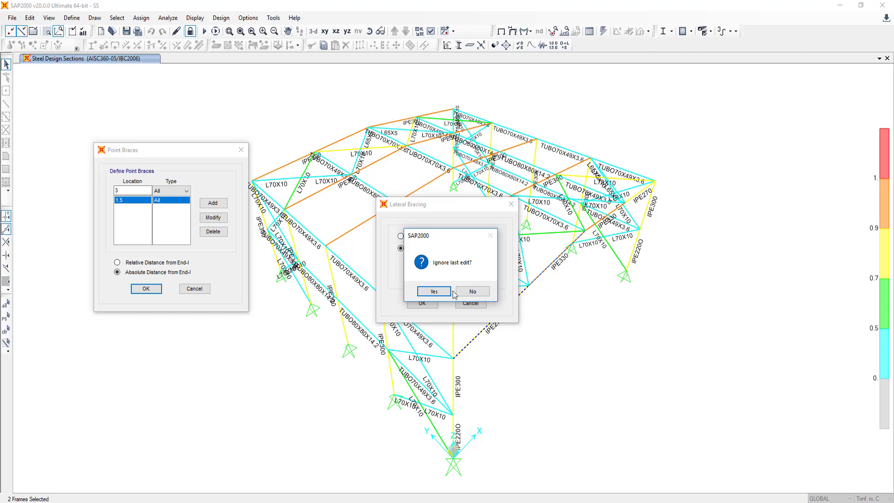
left_click(434, 291)
left_click_drag(459, 204, 699, 131)
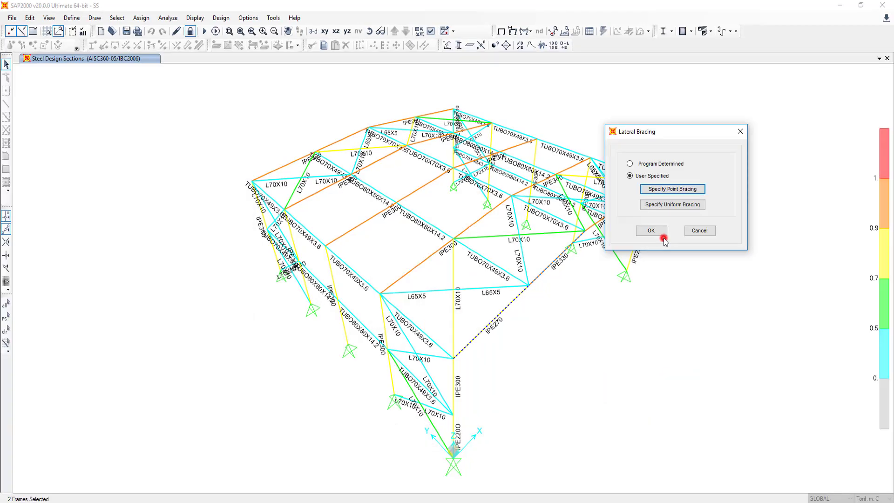
left_click(648, 341)
left_click(658, 230)
scroll(501, 320, "up", 5)
- Run the steel design check and view the IPE270 diagonal's design overwrites
scroll(500, 321, "up", 3)
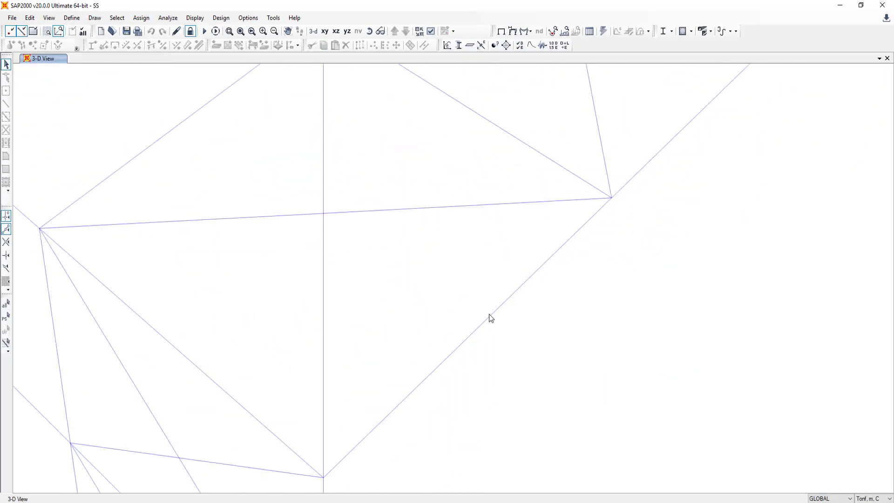
left_click(497, 313)
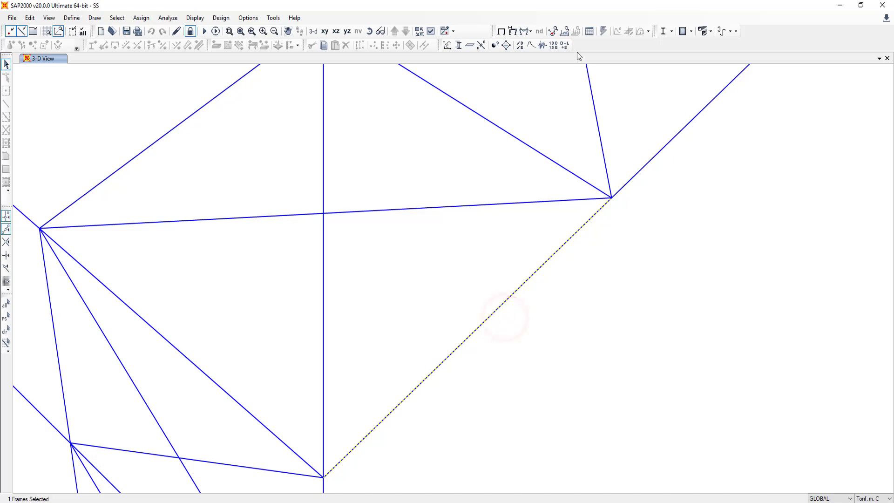
left_click(662, 32)
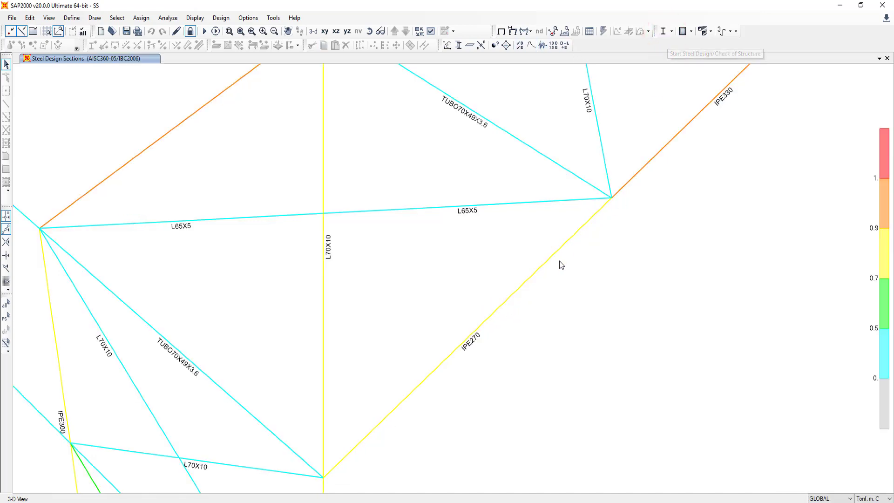
left_click(540, 265)
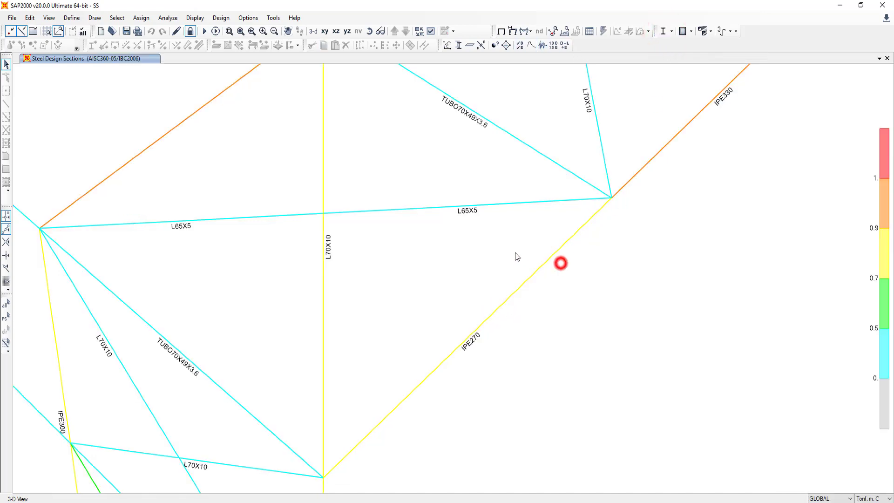
right_click(568, 241)
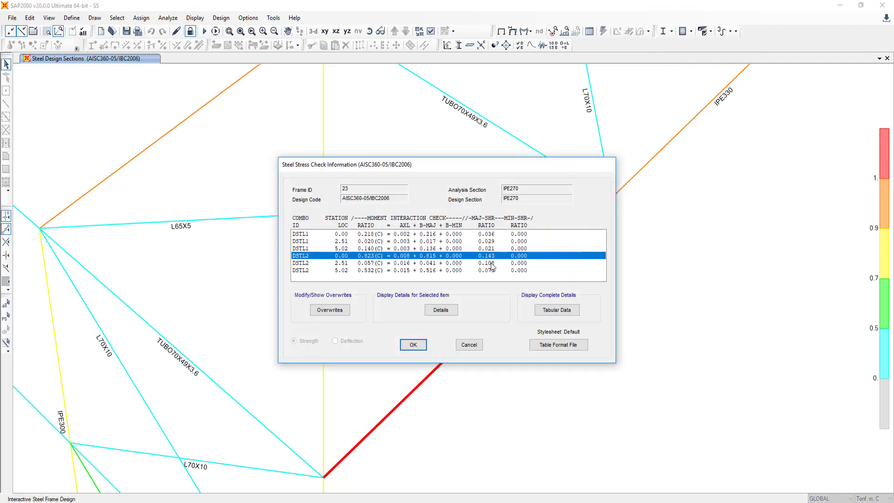
left_click(330, 309)
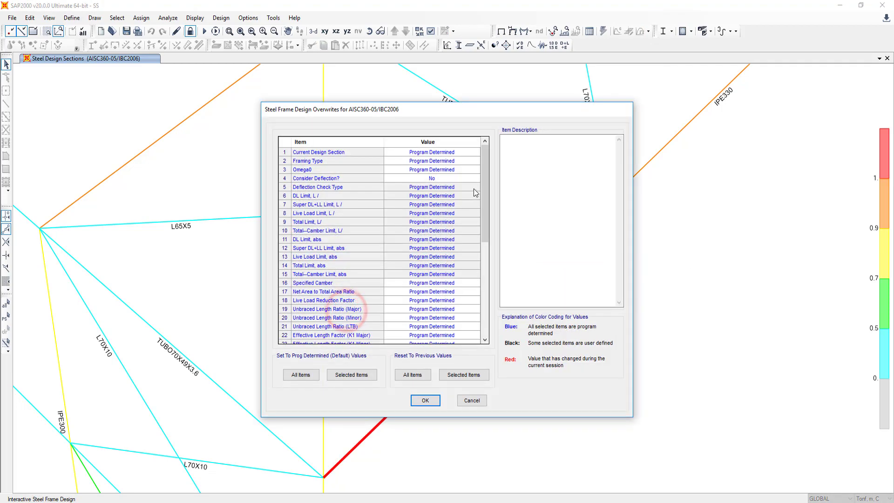
scroll(479, 205, "down", 7)
scroll(484, 215, "up", 7)
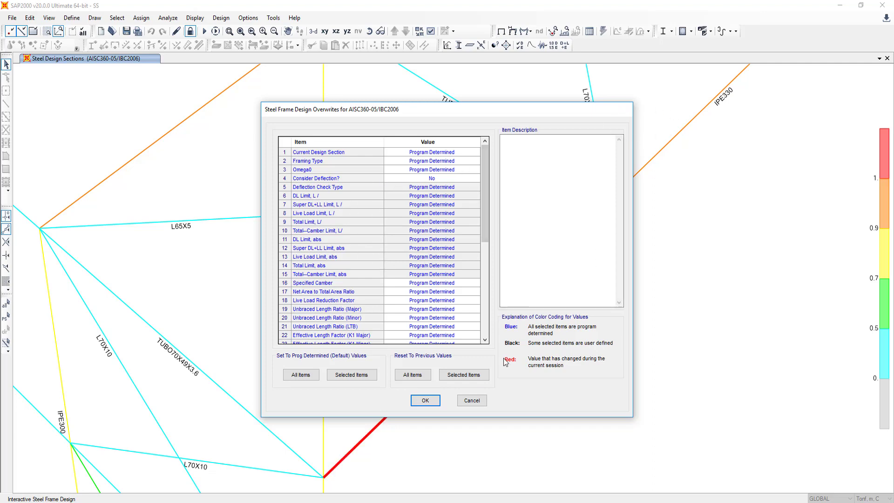
left_click(479, 399)
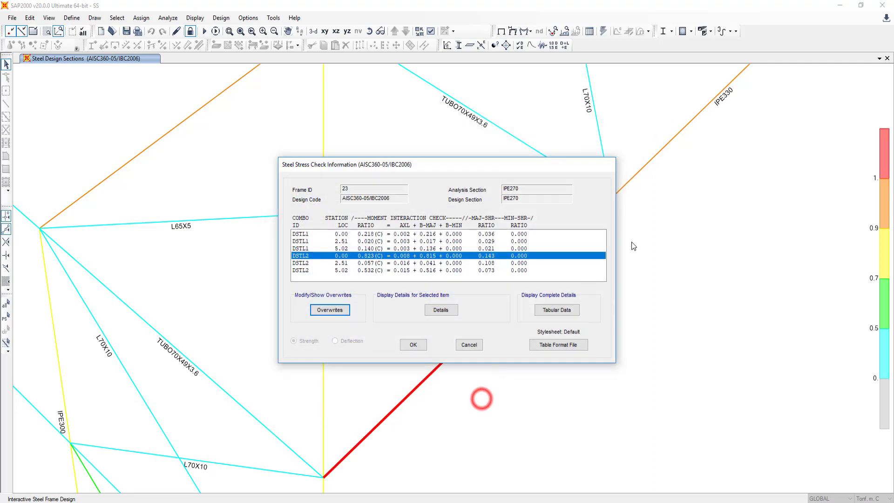
- Review the IPE270's DSTL1 and DSTL2 checks at stations 2.51 and 5.02, peaking at 0.823
left_click(393, 271)
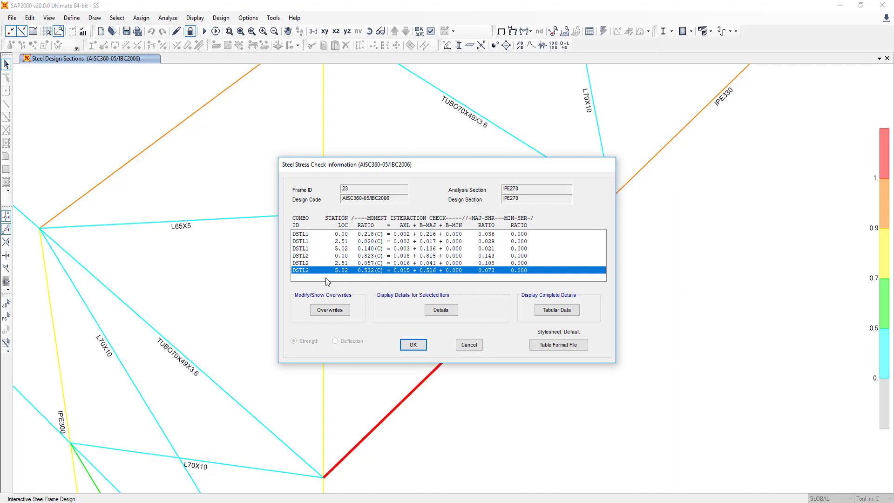
left_click(305, 234)
left_click(302, 262)
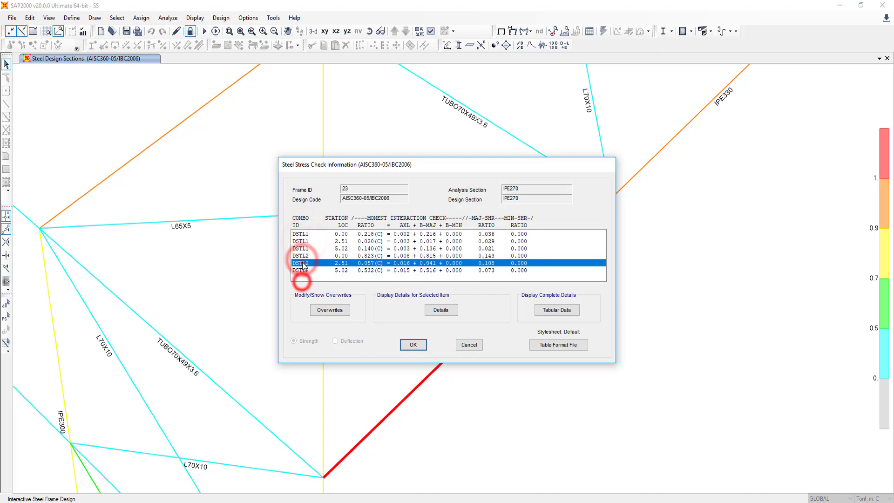
left_click(307, 269)
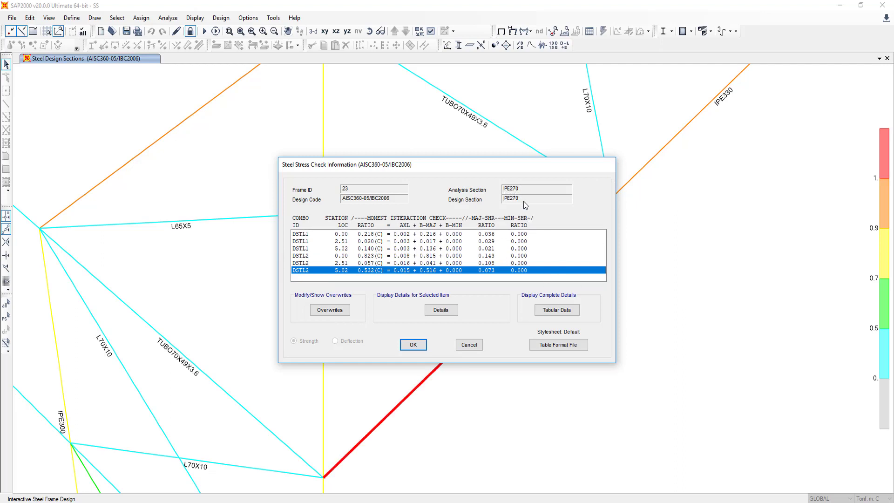
left_click(480, 345)
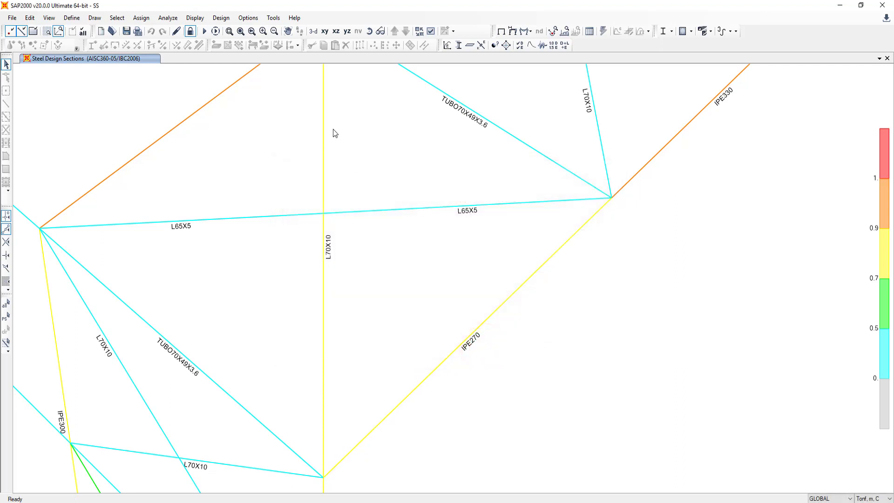
- Review the L65X5 member's stress check (ratio 0.089) and its analysis and design sections
left_click(247, 198)
right_click(224, 217)
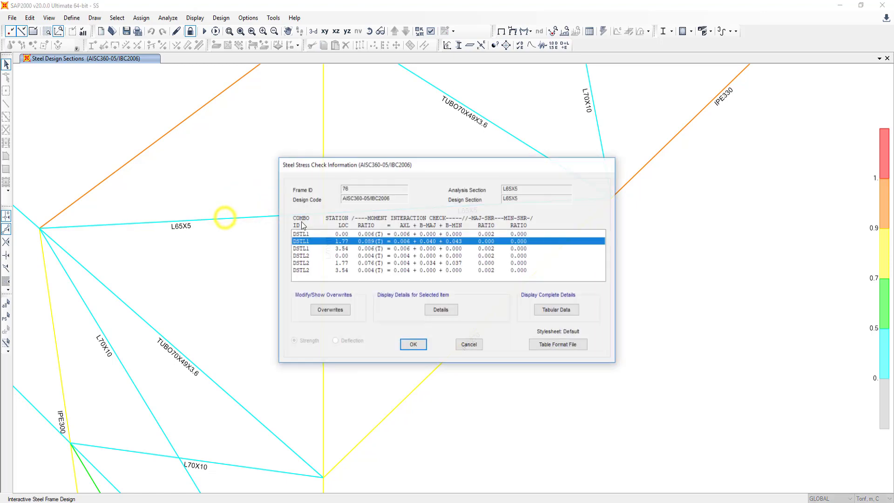
left_click(517, 187)
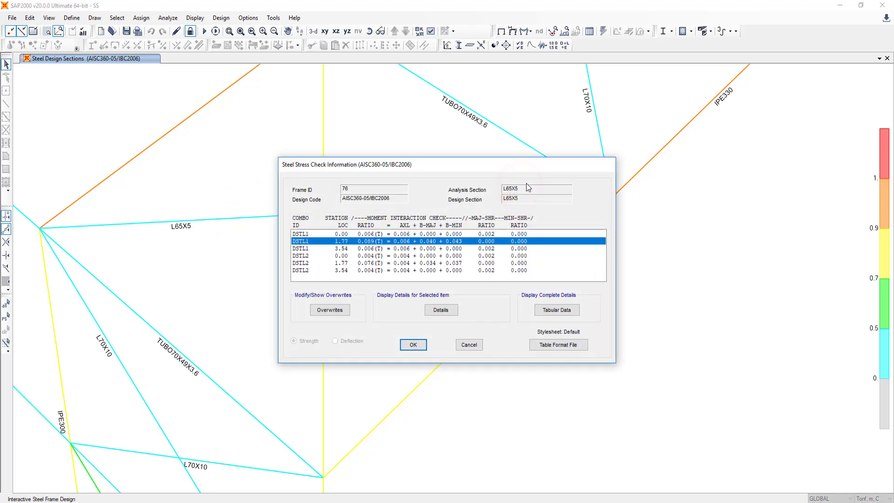
left_click(526, 194)
left_click(475, 342)
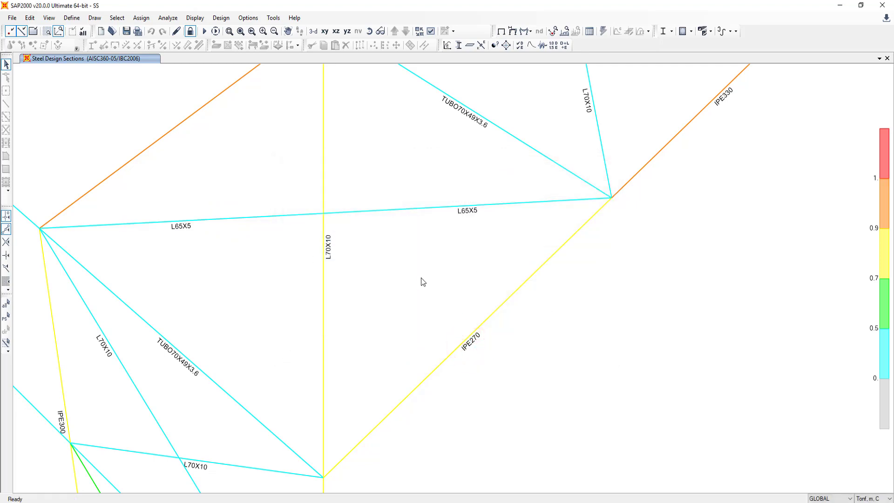
key("F3")
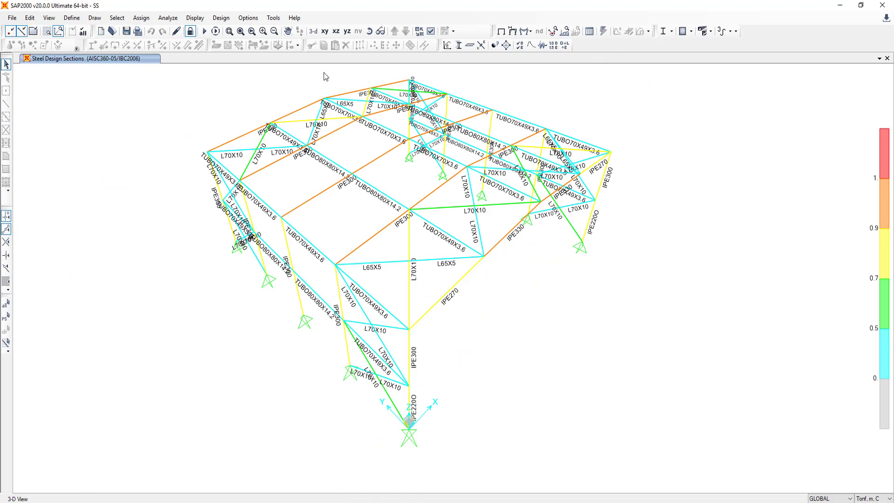
scroll(314, 201, "up", 3)
scroll(345, 191, "up", 2)
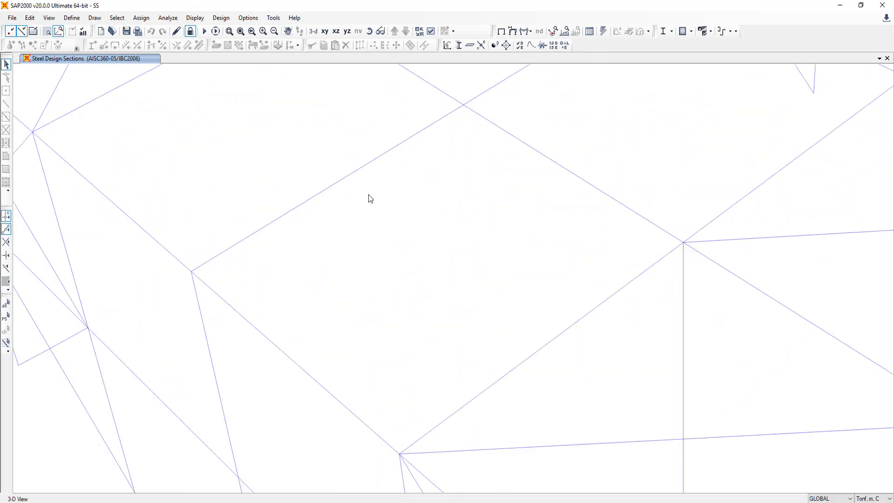
left_click(370, 187)
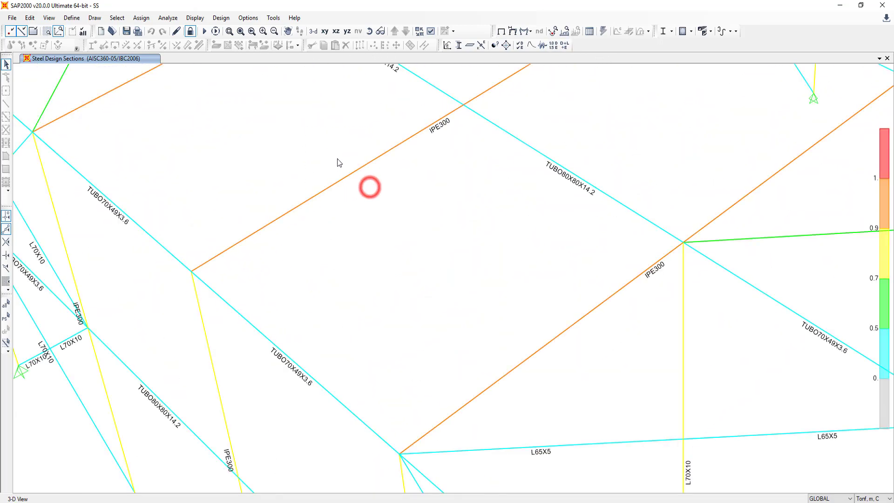
right_click(352, 178)
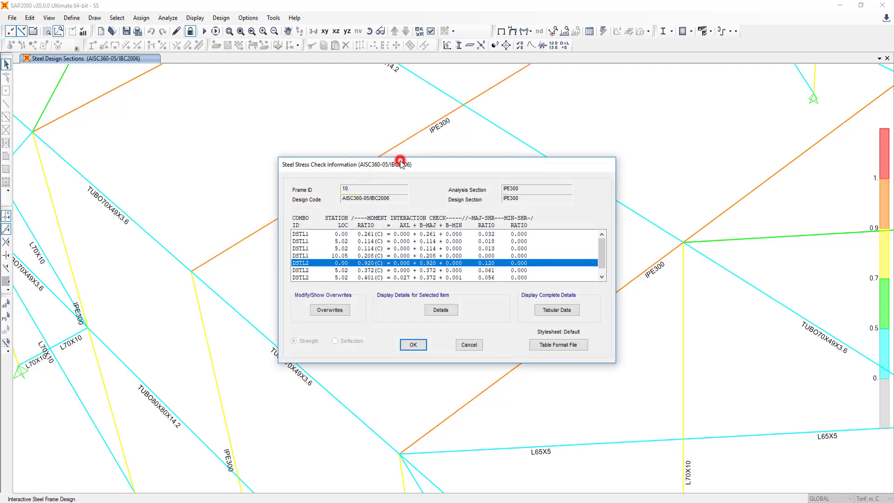
left_click(400, 164)
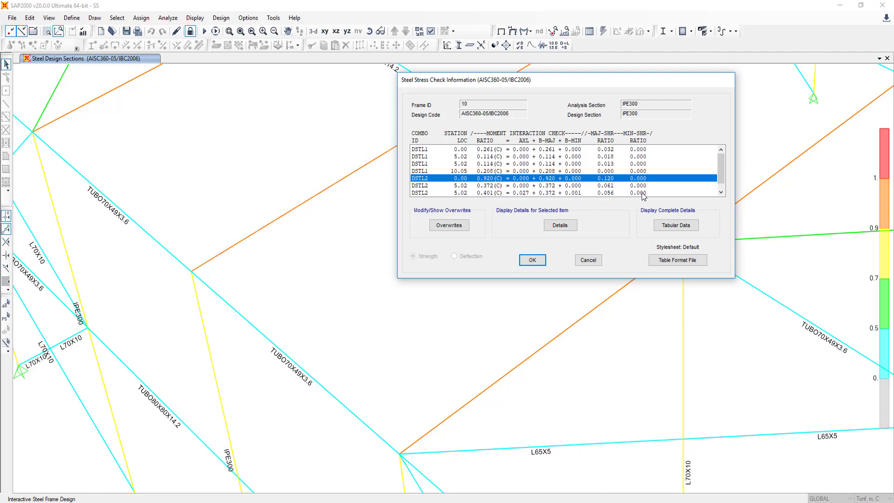
left_click(587, 260)
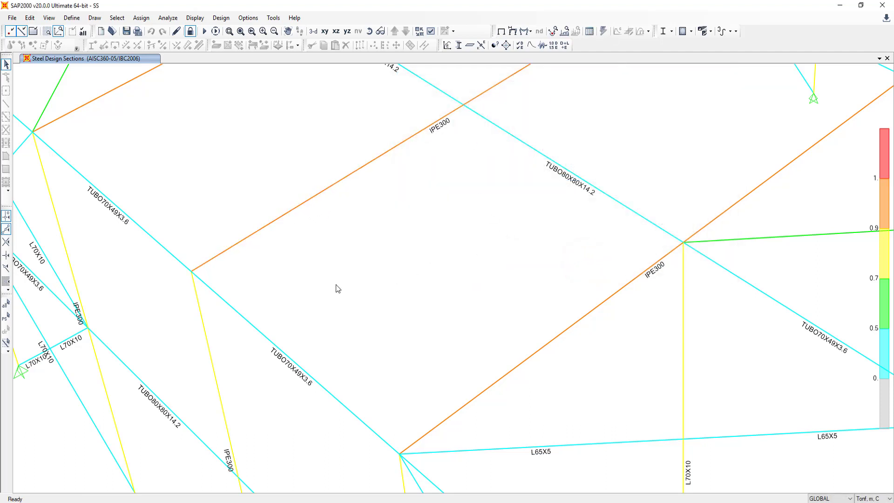
left_click(329, 298)
scroll(389, 288, "down", 3)
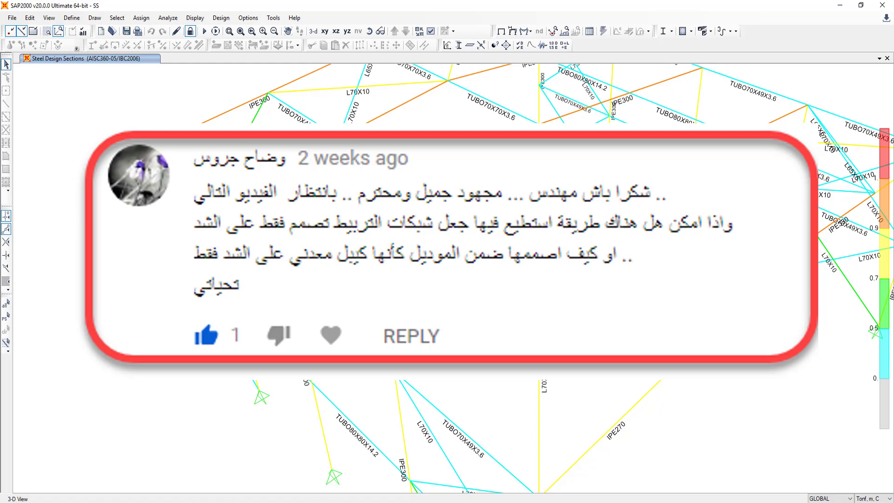
left_click(257, 113)
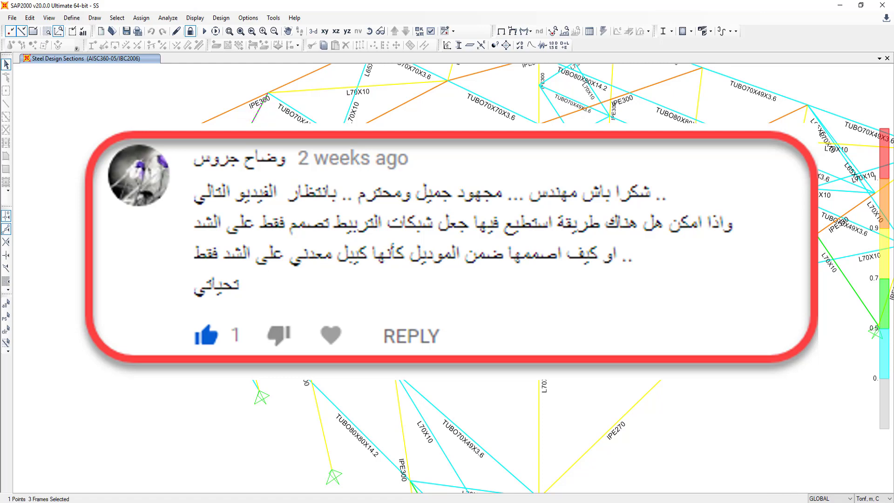
key("ctrl+q")
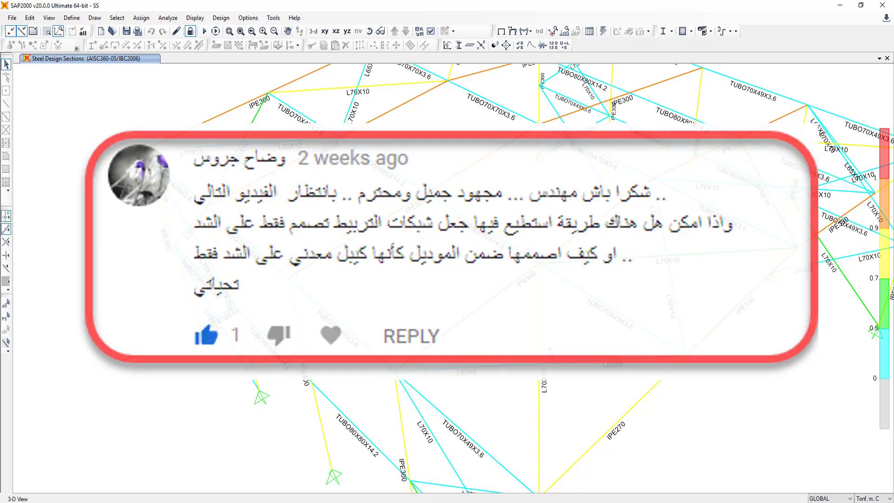
left_click(560, 353)
key("ctrl+q")
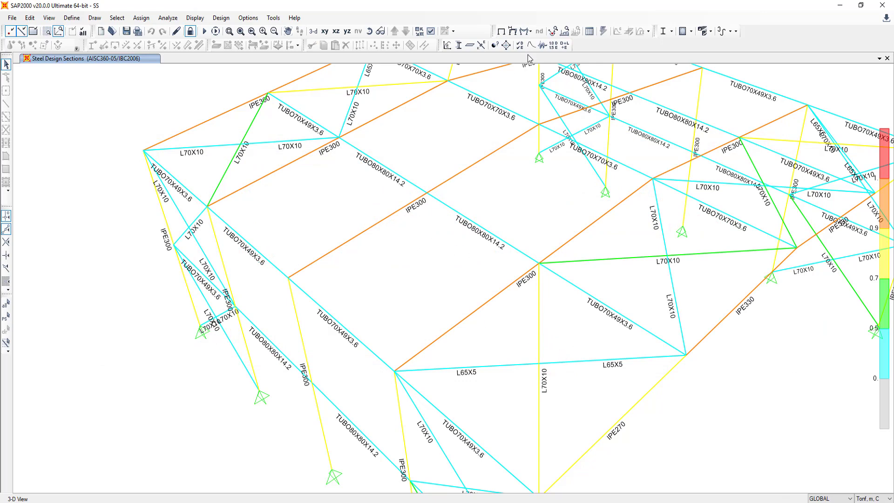
- Display the frame members' axial force diagram for wind load case W
left_click(530, 31)
left_click(563, 69)
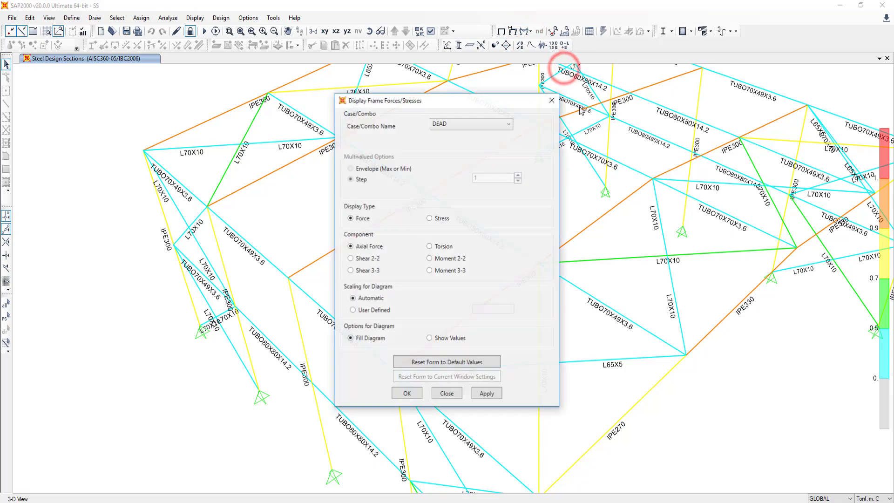
left_click(470, 123)
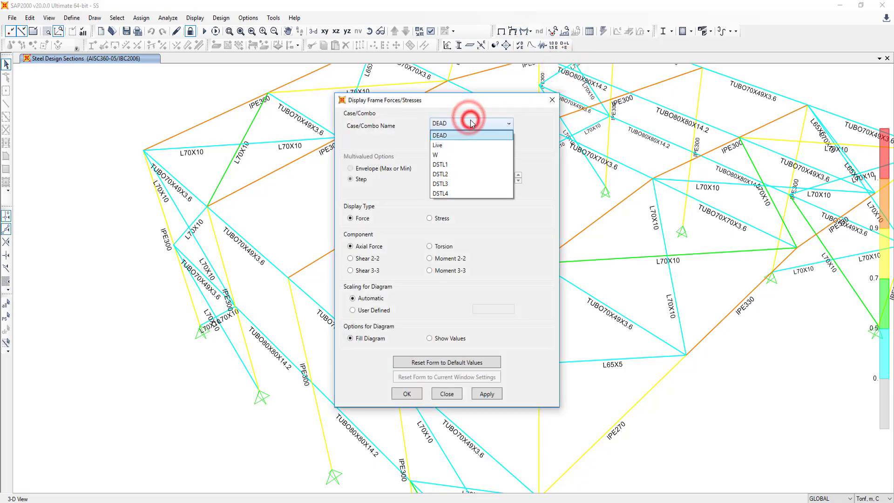
left_click(468, 155)
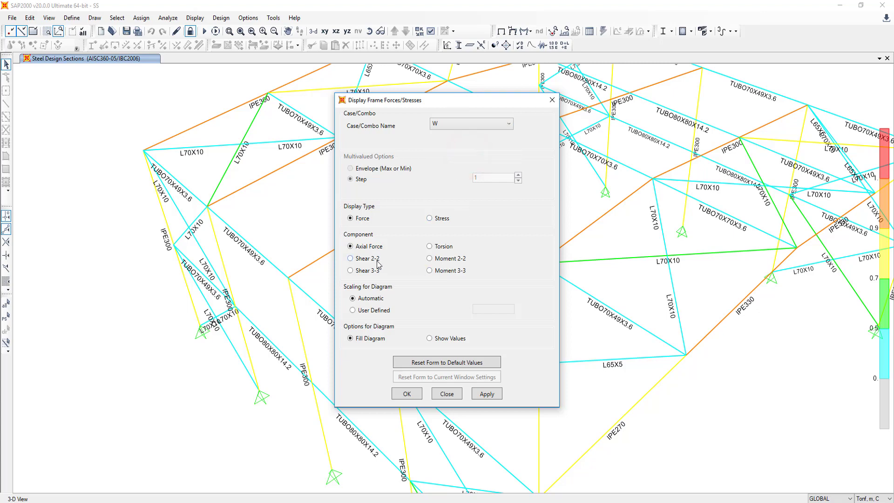
left_click(486, 394)
left_click(420, 393)
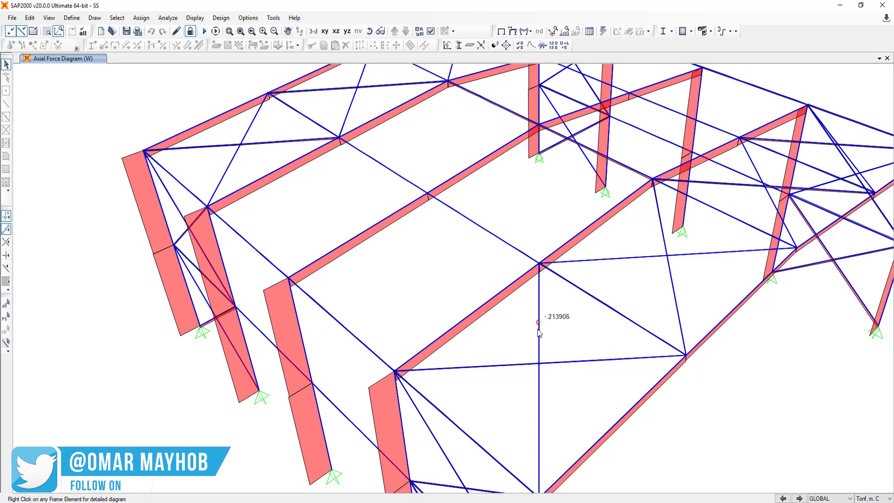
scroll(586, 413, "up", 2)
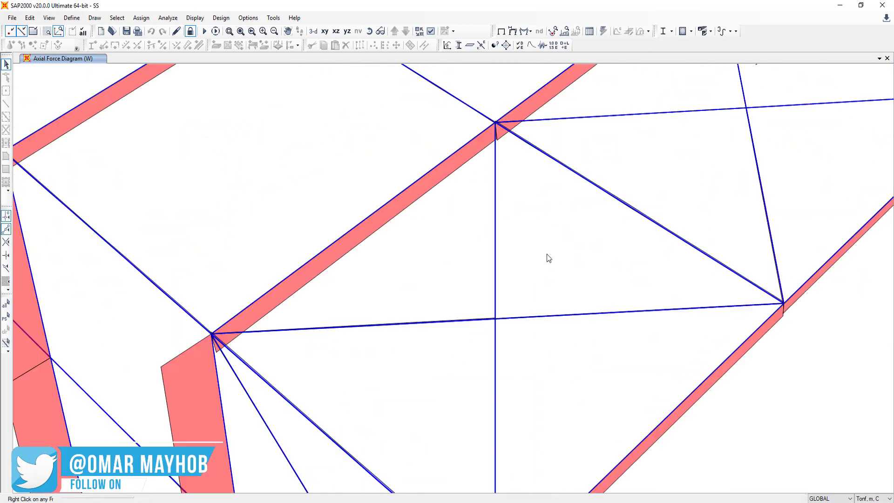
left_click_drag(547, 253, 494, 339)
left_click(534, 257)
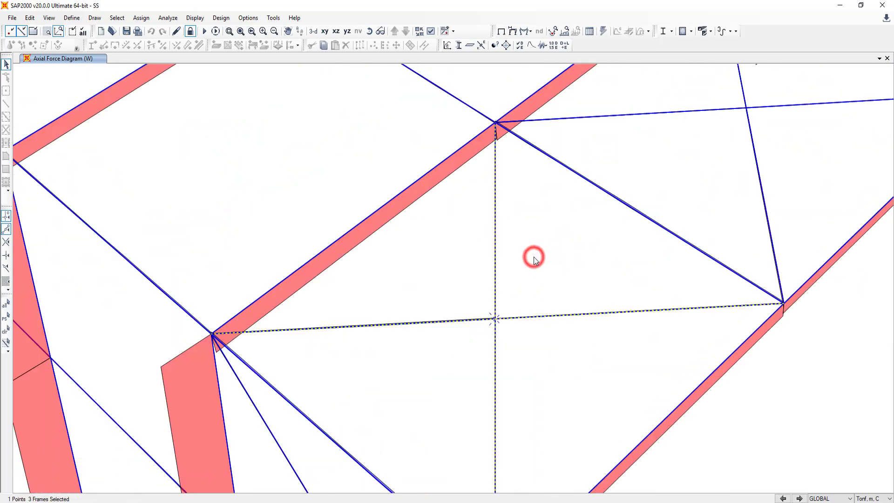
left_click(533, 256)
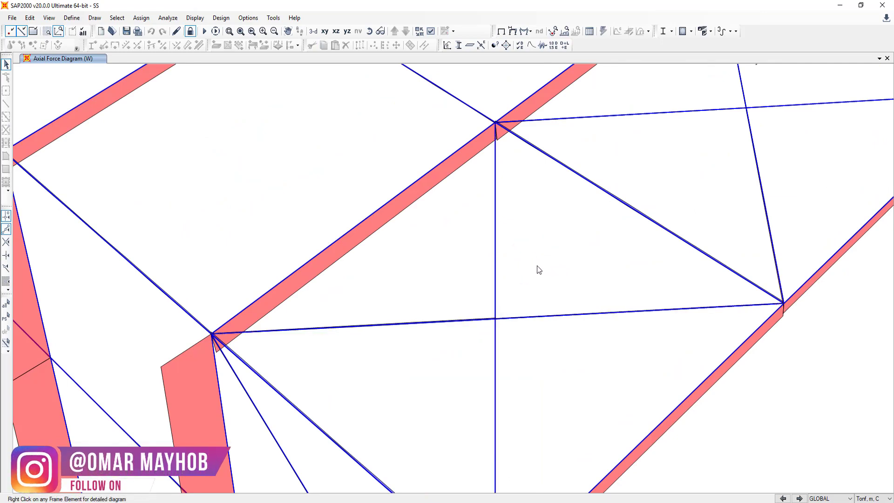
left_click(496, 248)
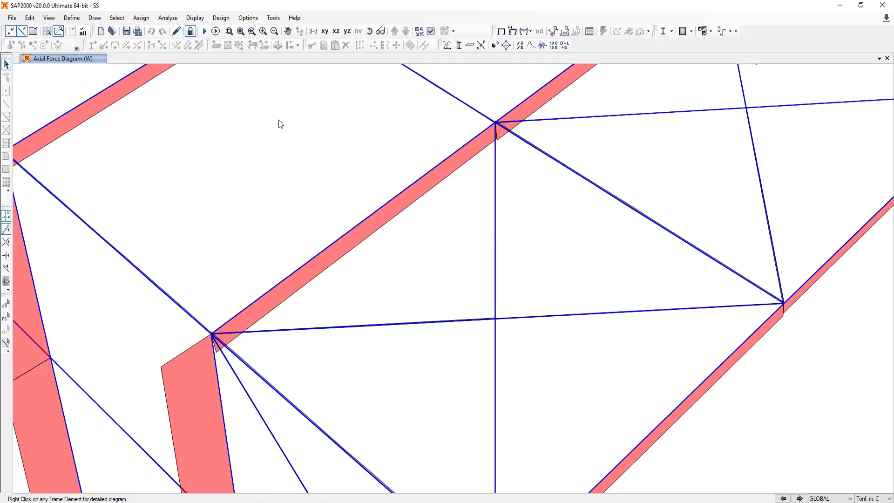
- Unlock the model and give the X-crossing brace members a compression limit of 0
left_click(190, 32)
left_click(450, 288)
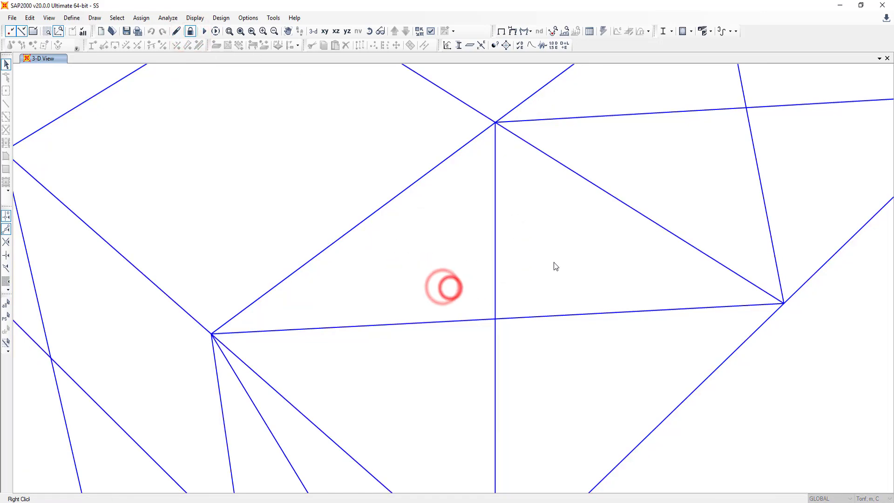
left_click_drag(562, 257, 455, 373)
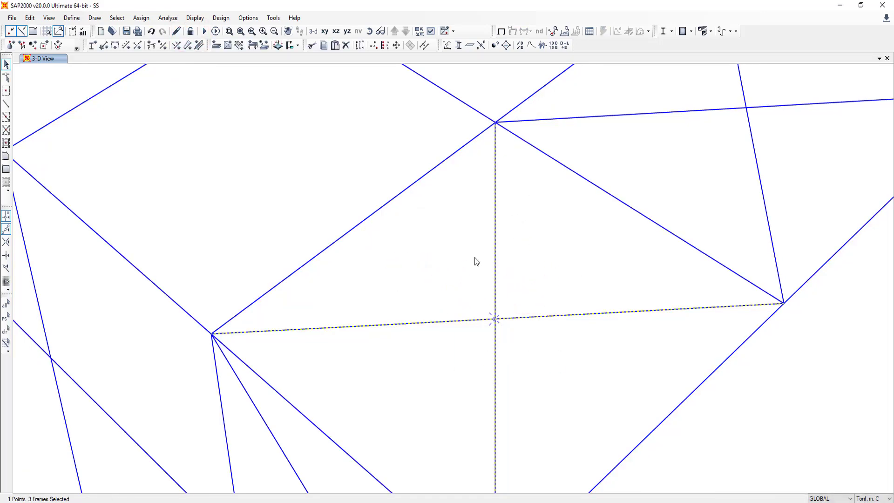
left_click(141, 17)
mouse_move(155, 42)
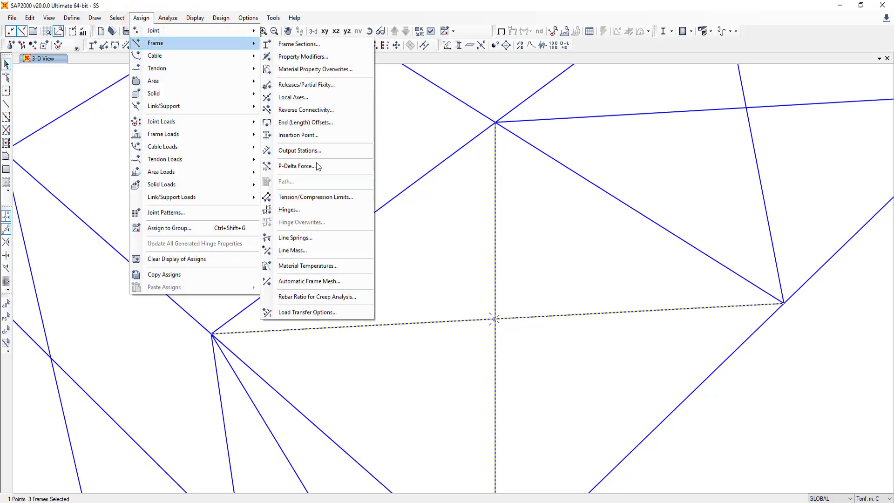
left_click(330, 201)
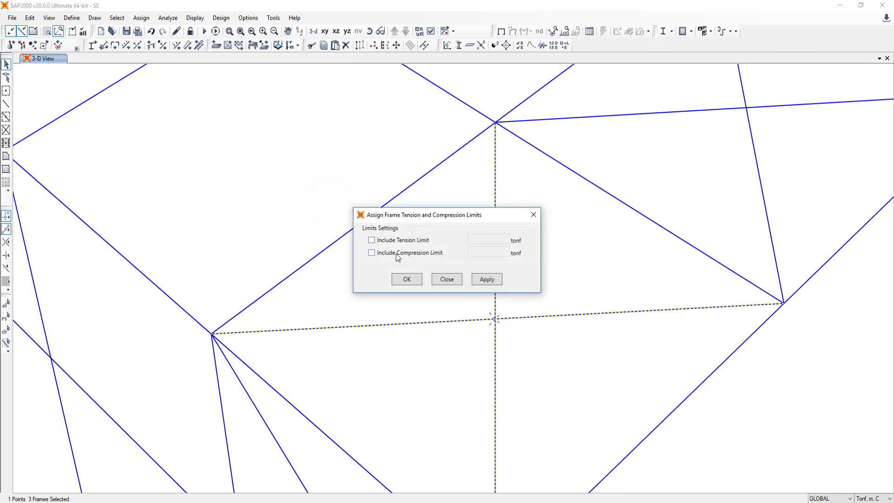
left_click(394, 253)
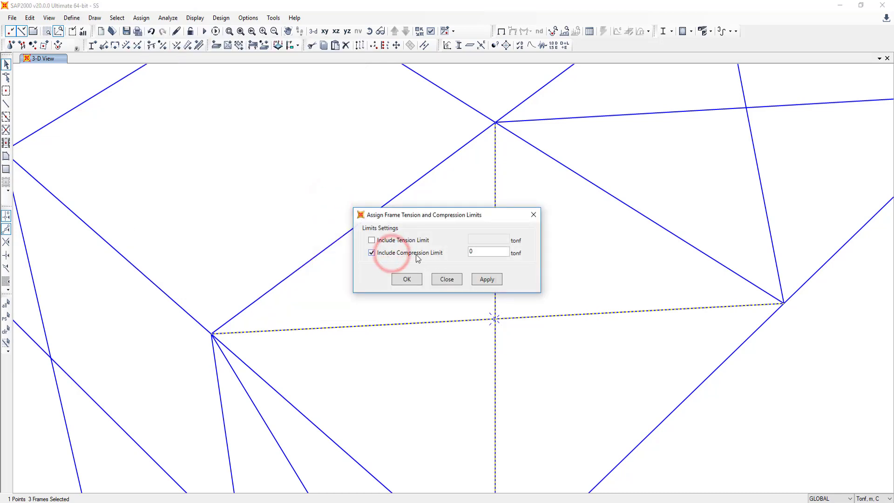
left_click(479, 252)
left_click(486, 279)
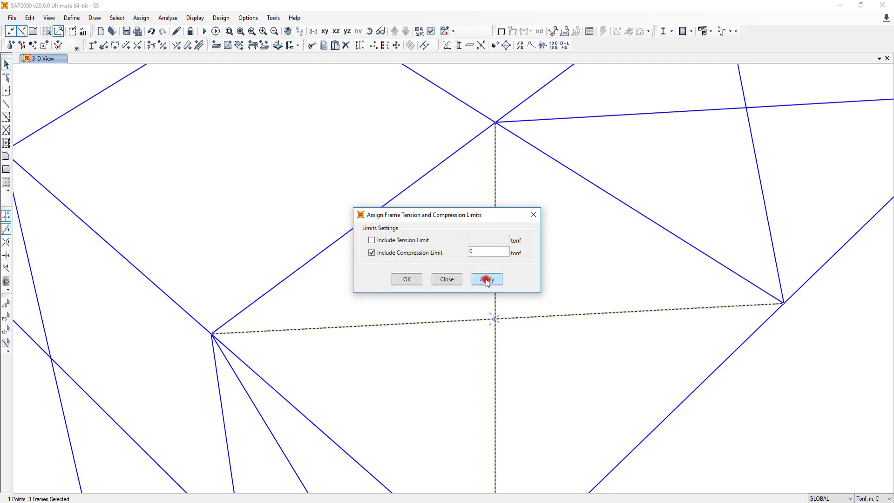
left_click(406, 279)
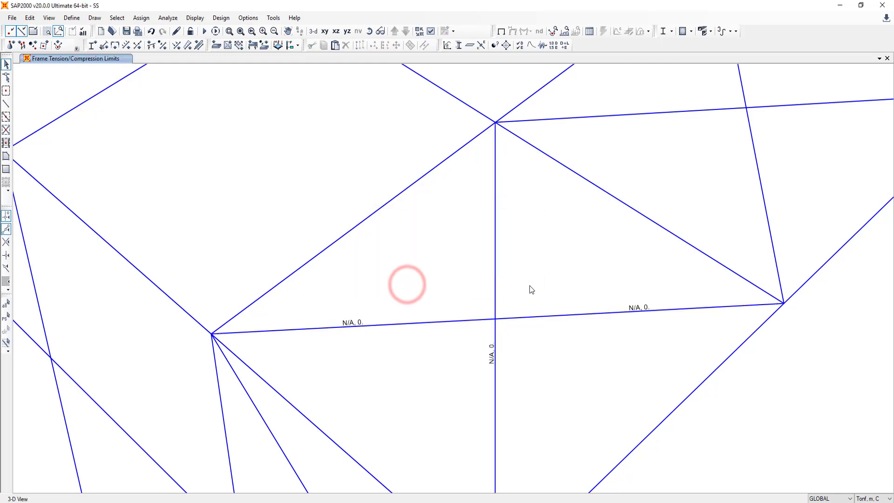
- Reselect the crossing joint and vertical brace to check them, then bring up the analysis cases
left_click_drag(527, 289, 460, 346)
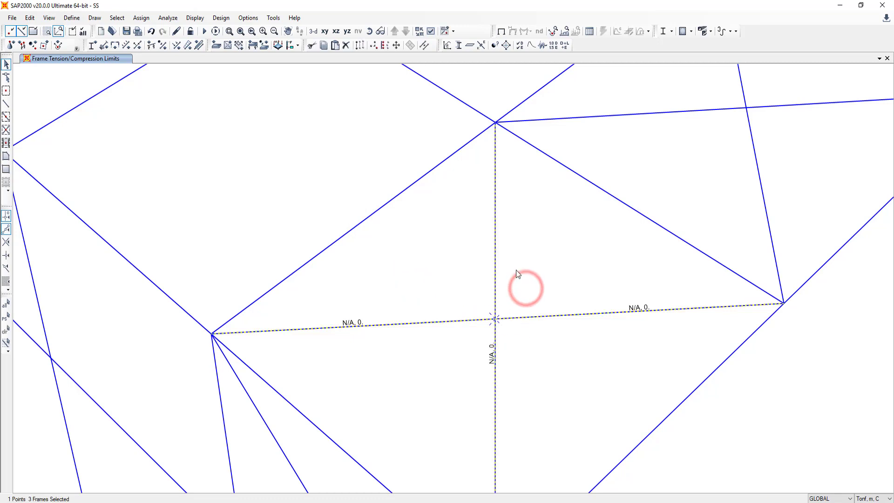
left_click(549, 314)
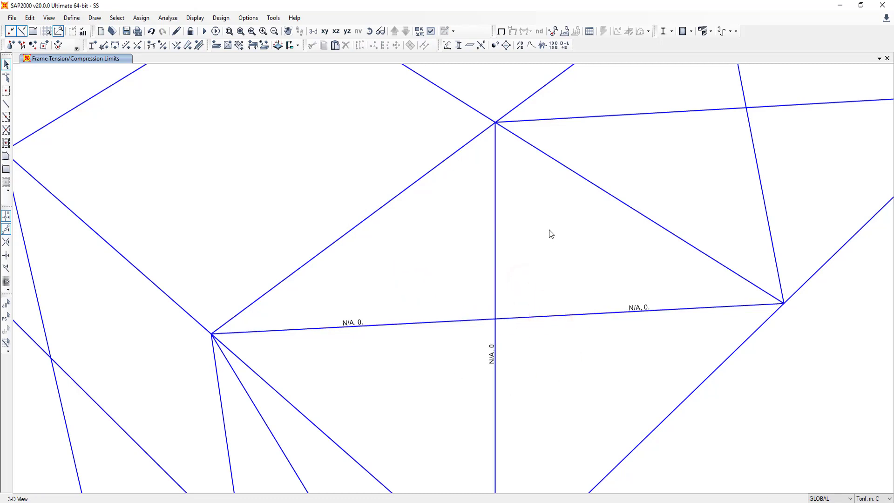
left_click(512, 233)
left_click_drag(538, 253, 485, 273)
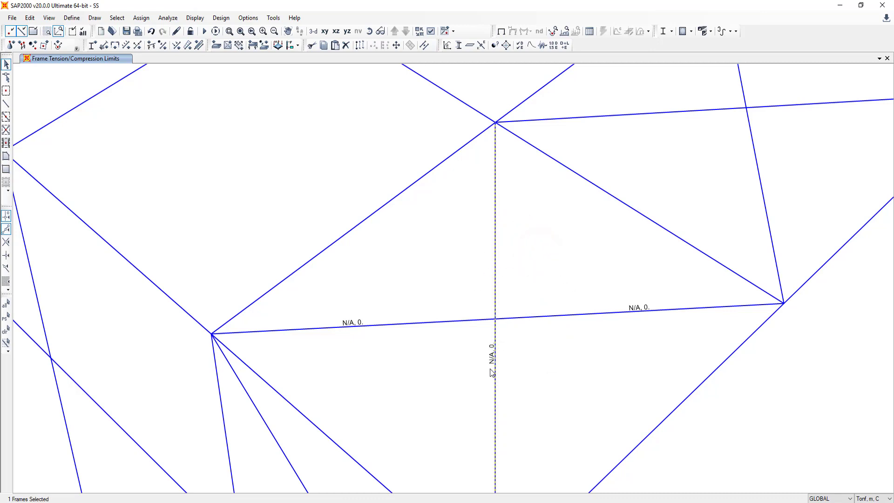
left_click(605, 320)
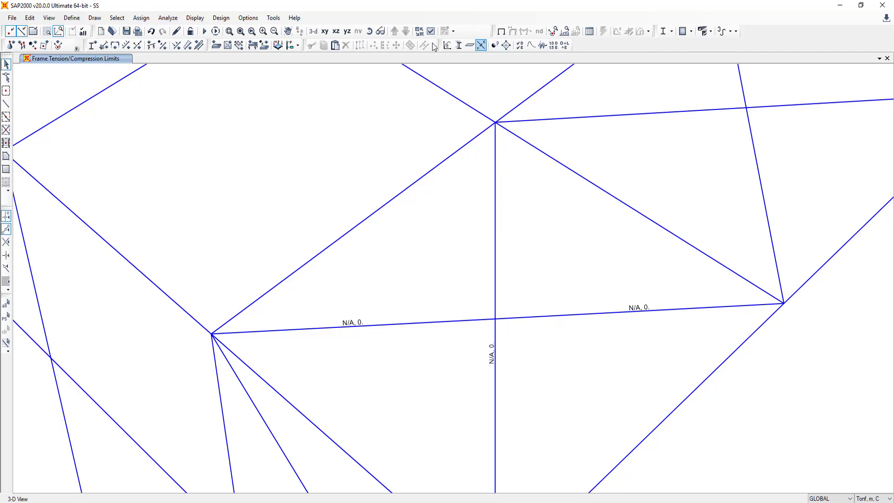
left_click(204, 31)
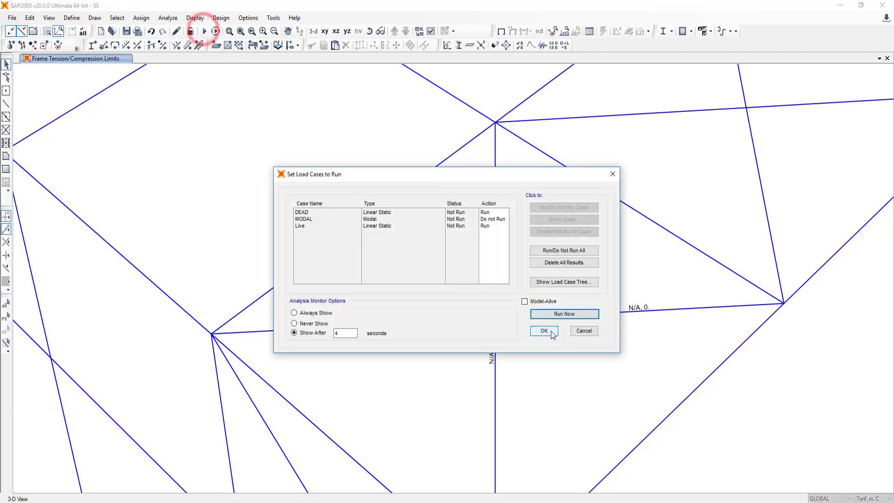
- Run the analysis, read the vertical brace's W axial force (-0.2189 tonf), then unlock the model
left_click(557, 314)
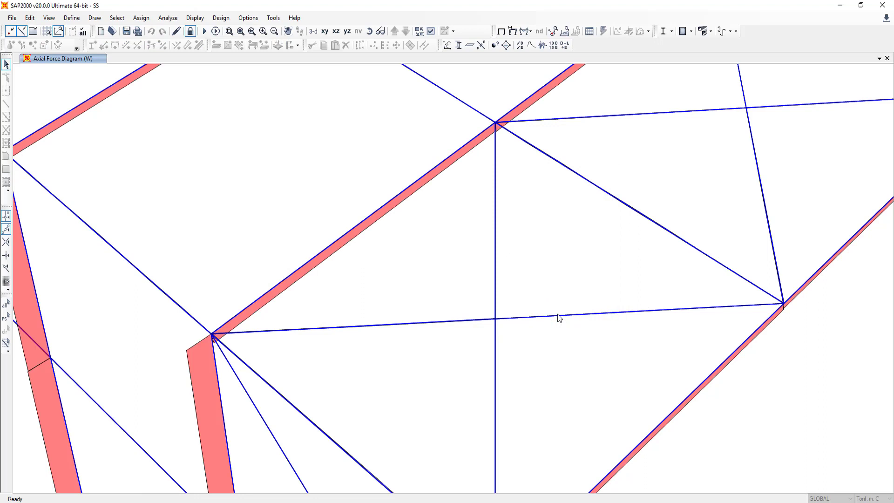
right_click(496, 264)
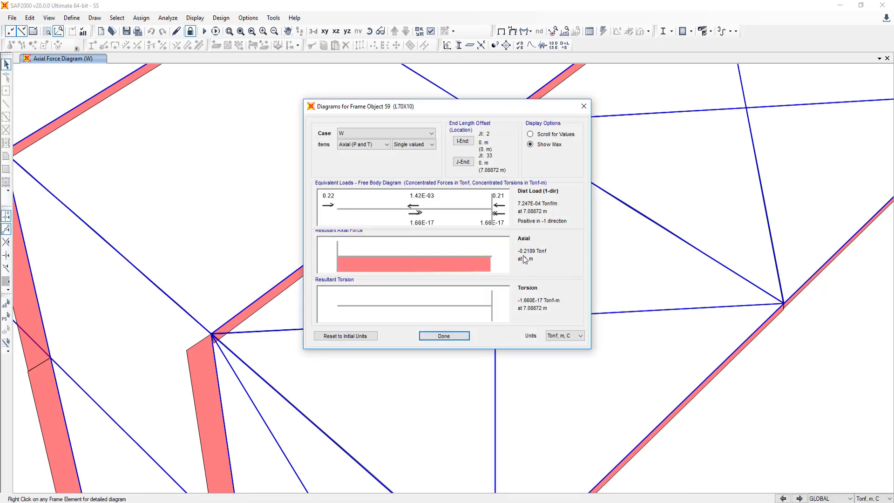
left_click(582, 107)
mouse_move(496, 391)
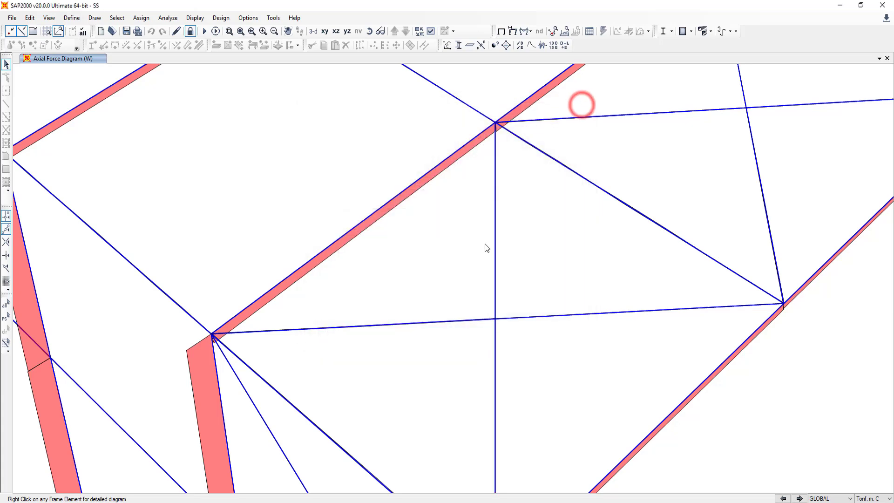
left_click(191, 31)
left_click(465, 295)
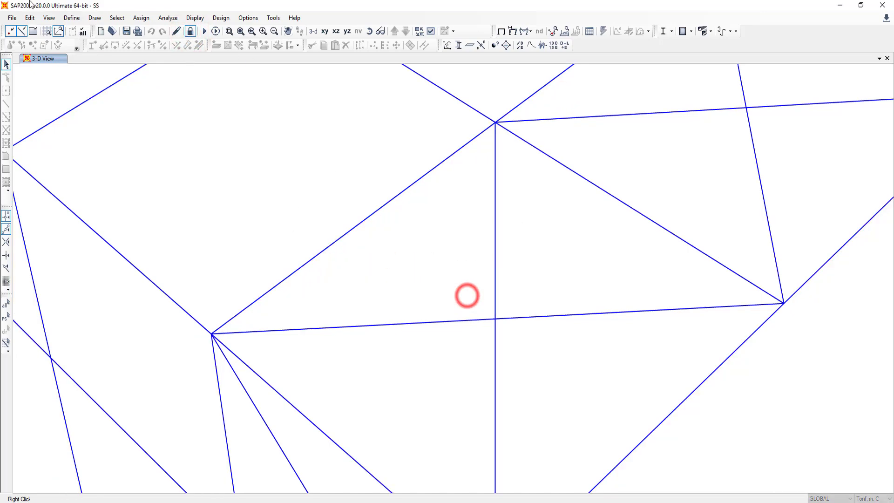
left_click(71, 18)
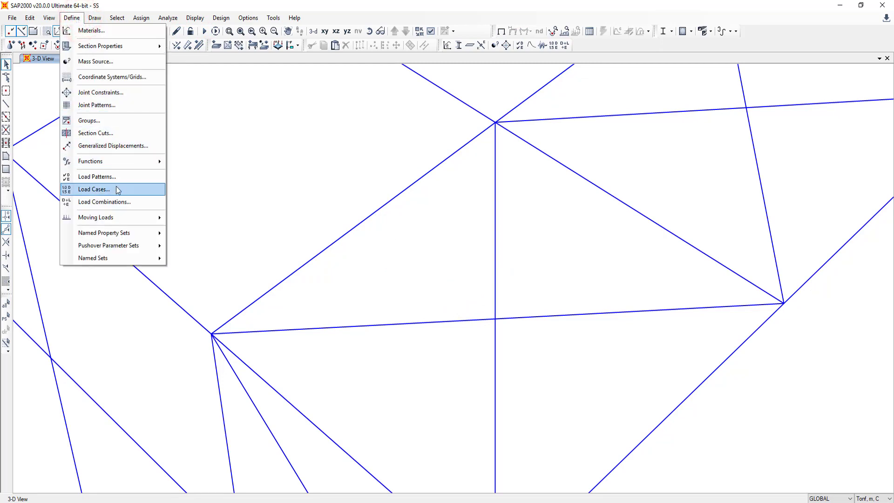
left_click(112, 205)
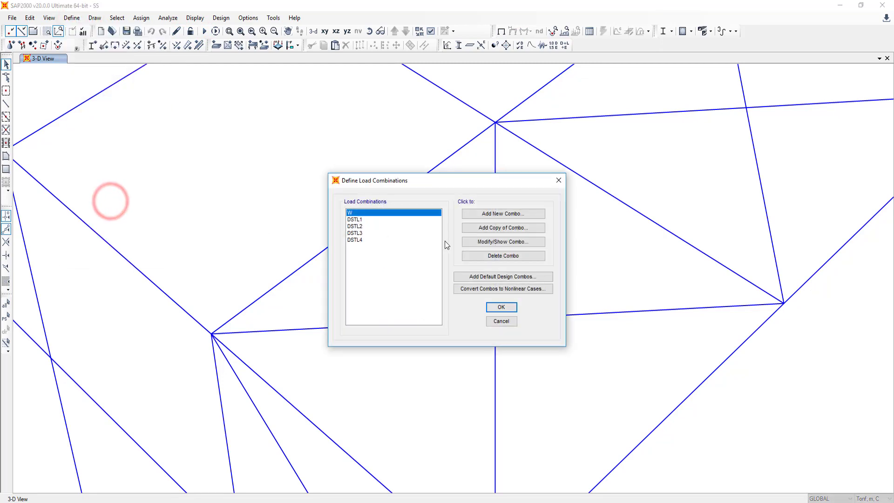
left_click(369, 210)
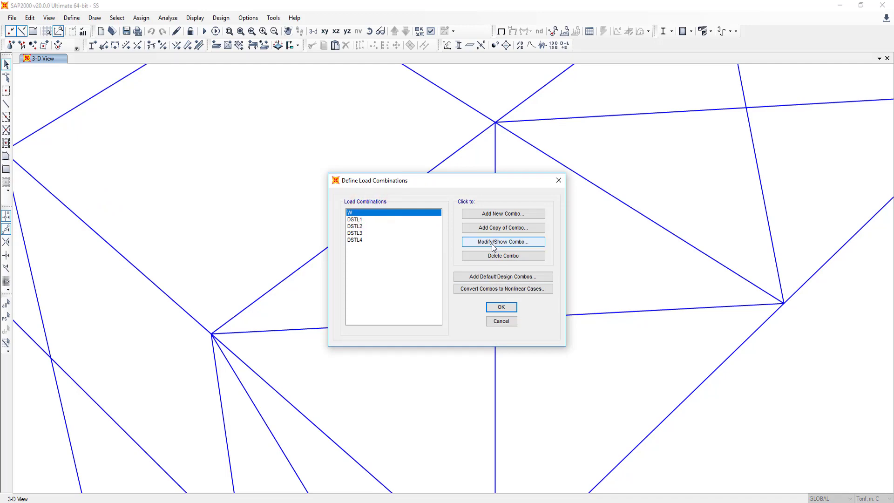
left_click(515, 245)
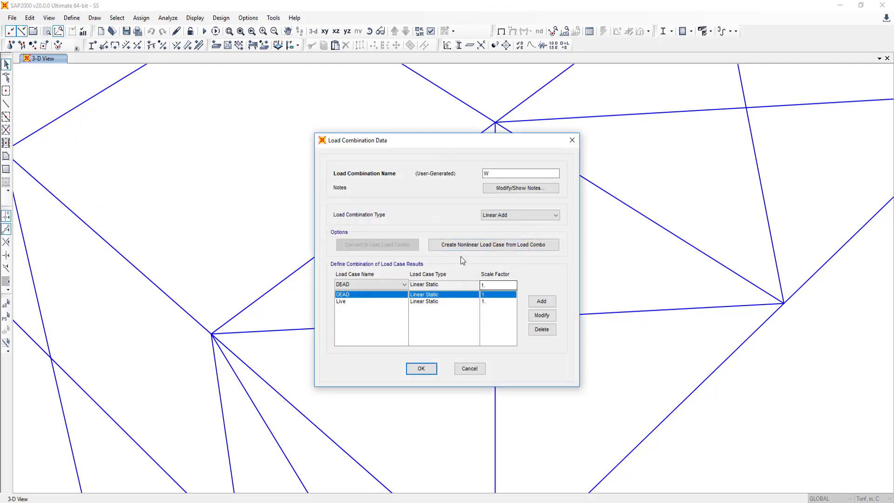
left_click(495, 215)
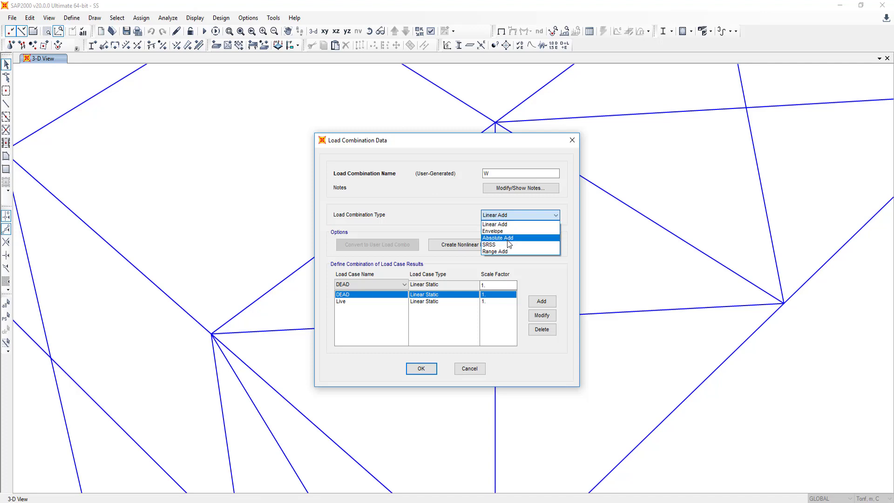
left_click(517, 215)
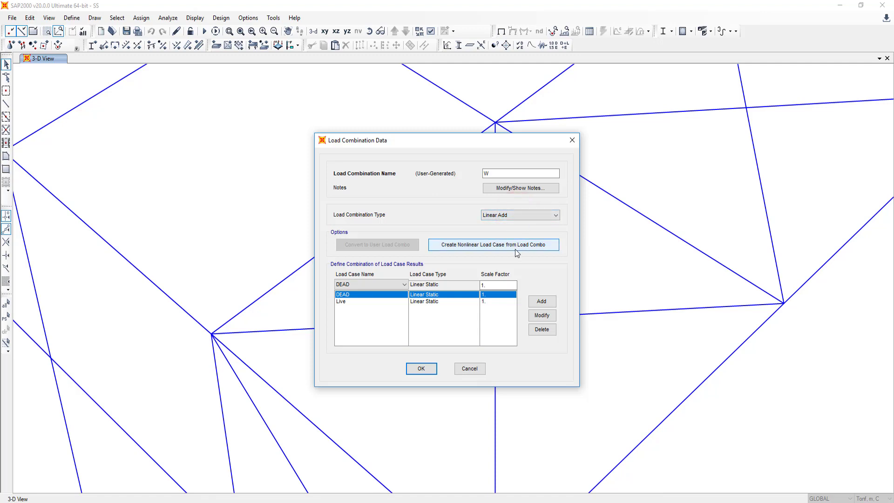
left_click(476, 250)
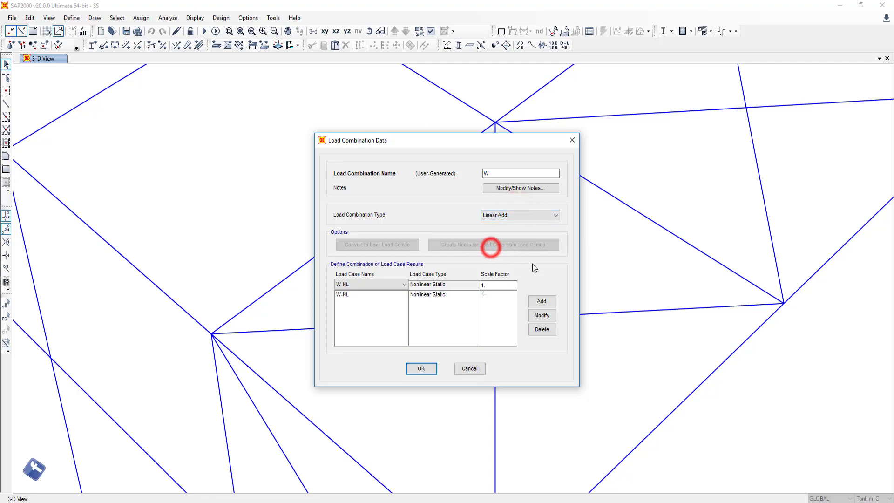
left_click(471, 370)
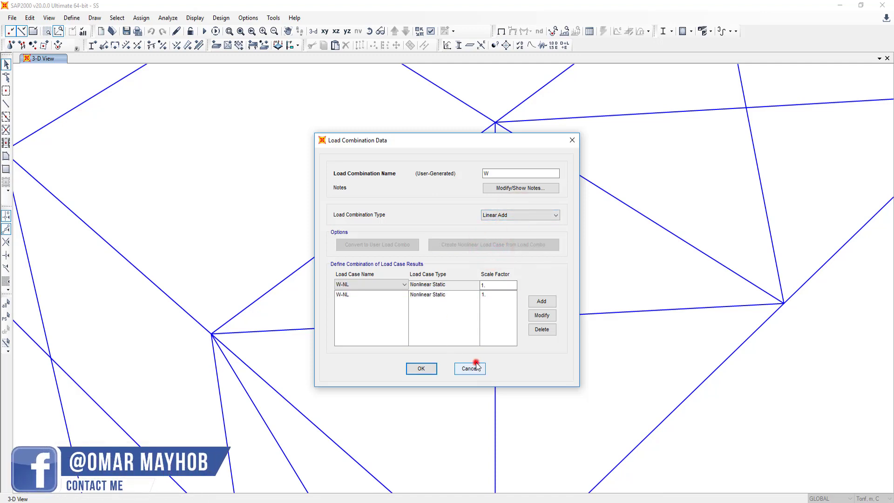
left_click(507, 321)
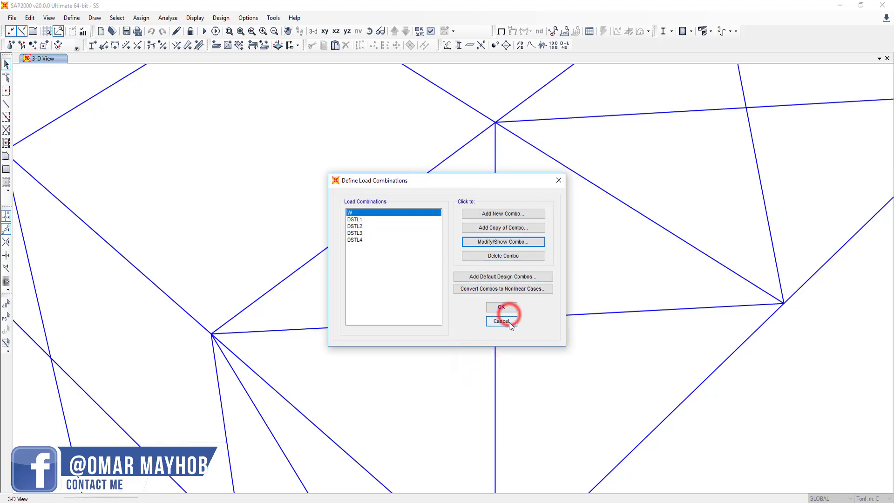
- Change the Live and DEAD load cases to Nonlinear Static analysis
left_click(70, 18)
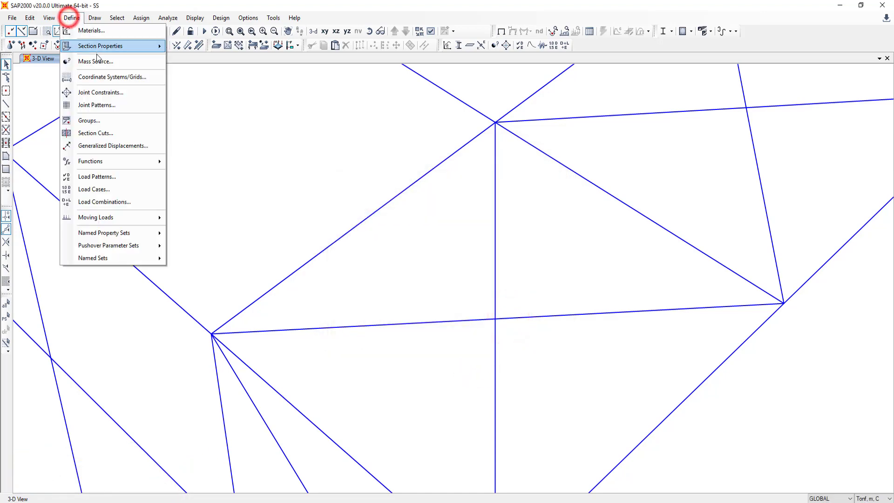
left_click(124, 189)
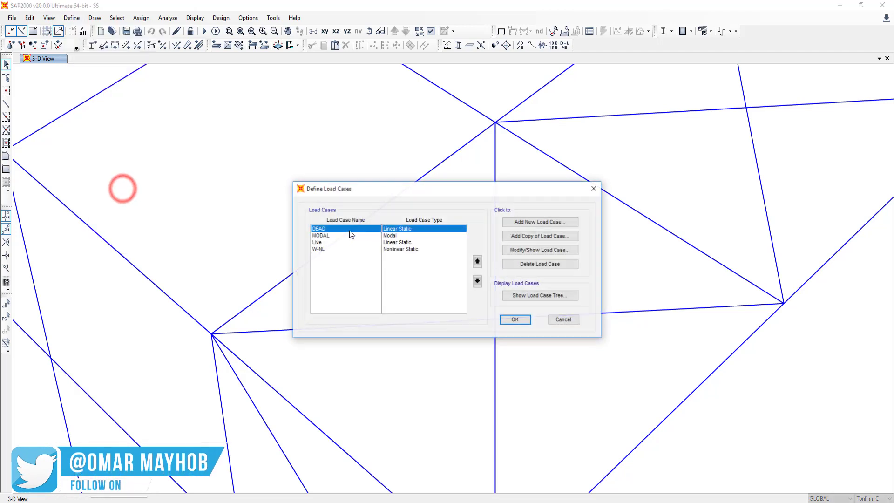
left_click(318, 243)
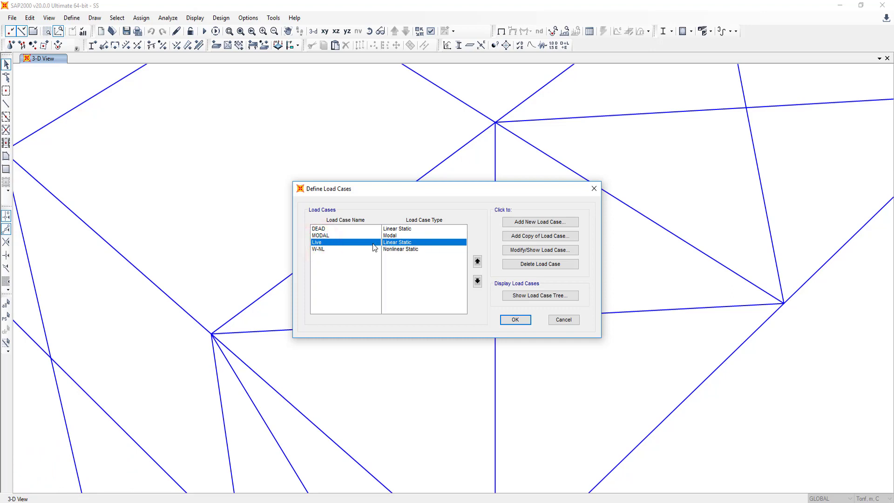
left_click(529, 251)
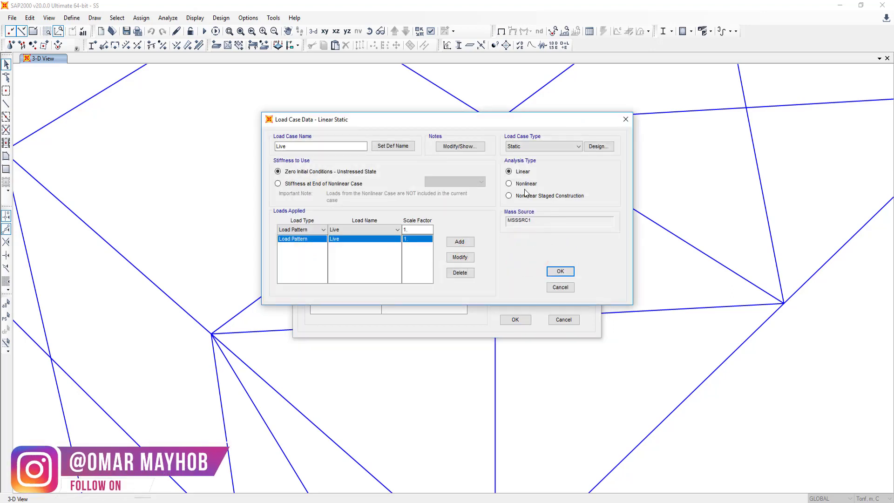
left_click(520, 184)
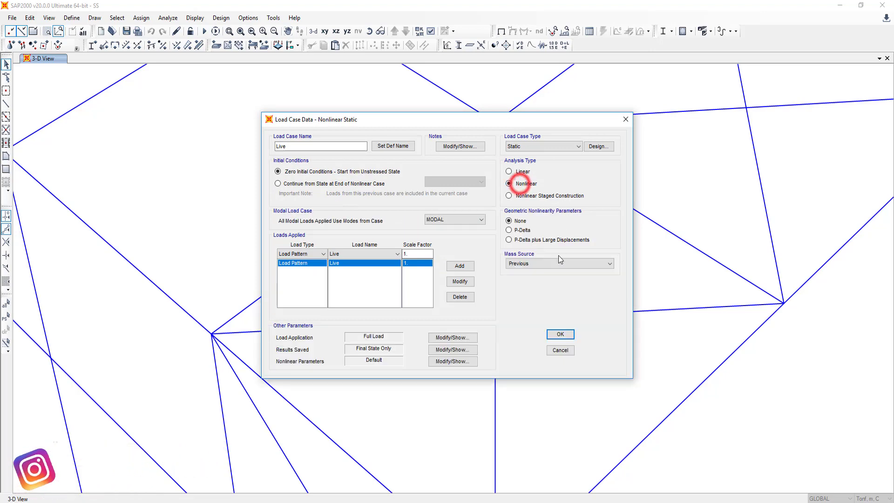
left_click(562, 334)
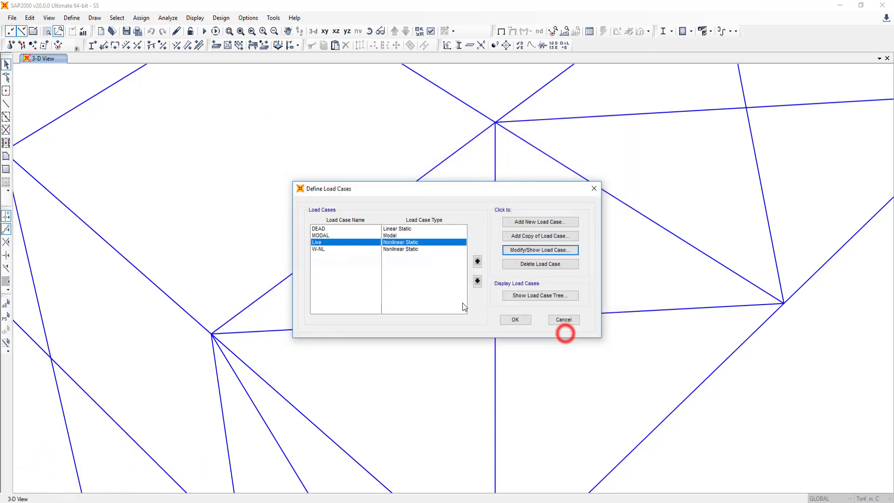
left_click(341, 226)
left_click(539, 249)
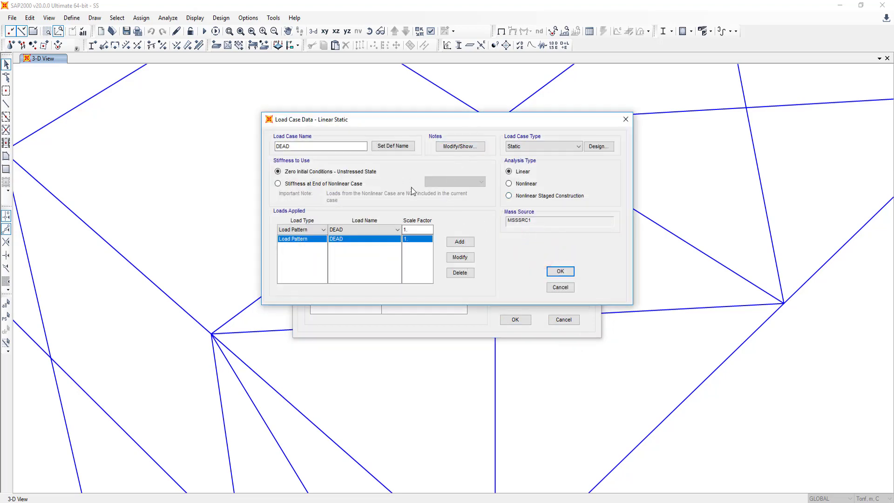
left_click(530, 184)
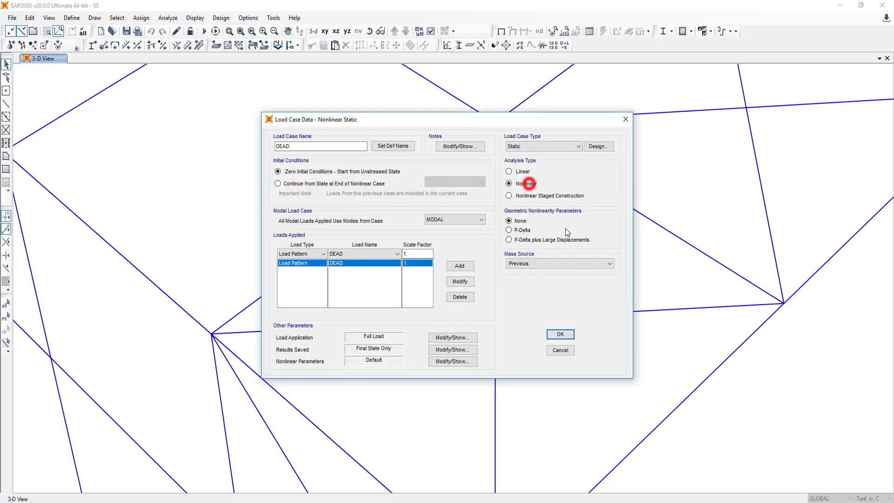
left_click(564, 334)
- Delete the W-NL load case and accept the load case changes
left_click(386, 249)
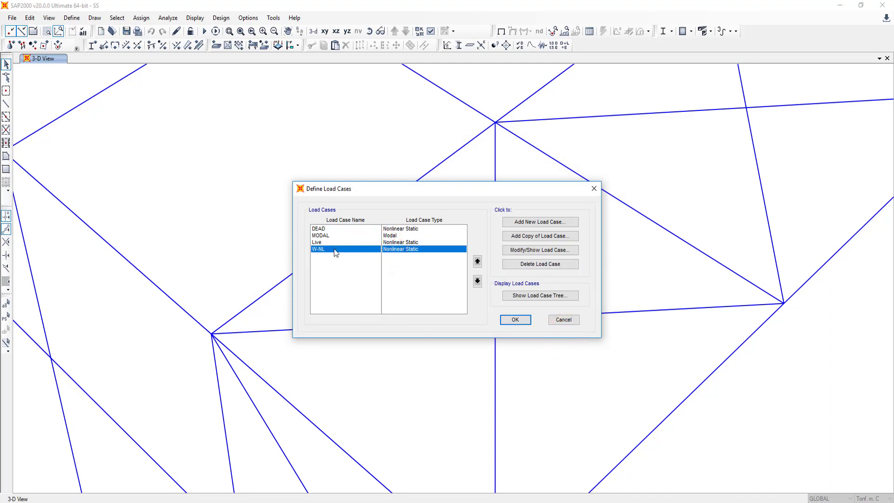
left_click(543, 262)
left_click(455, 286)
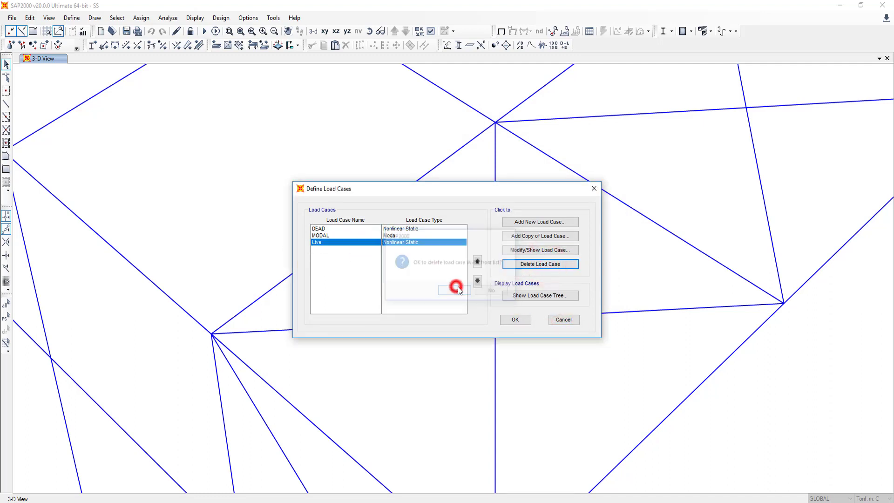
left_click(520, 318)
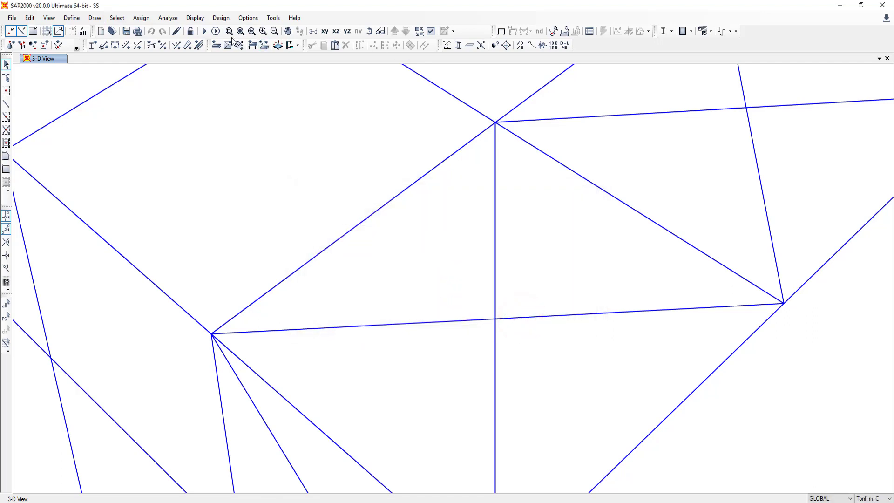
- Check the load cases and load patterns, then run the analysis
left_click(72, 18)
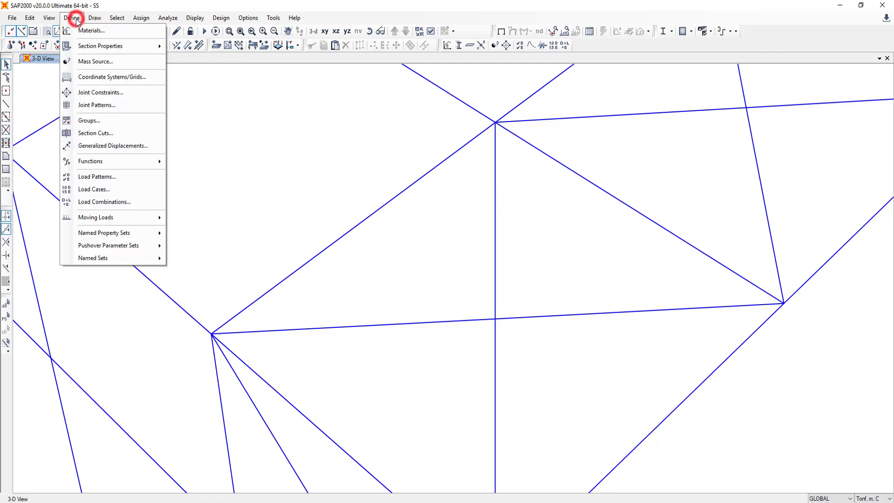
left_click(100, 189)
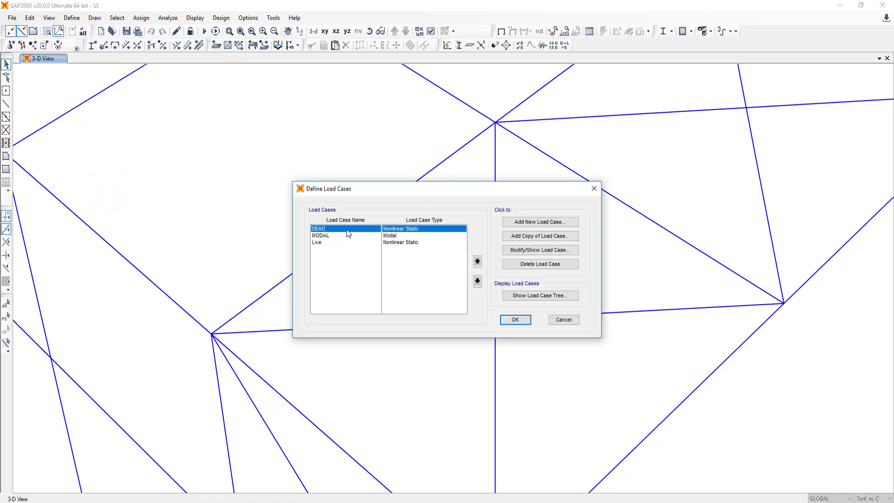
left_click(399, 242)
left_click(594, 189)
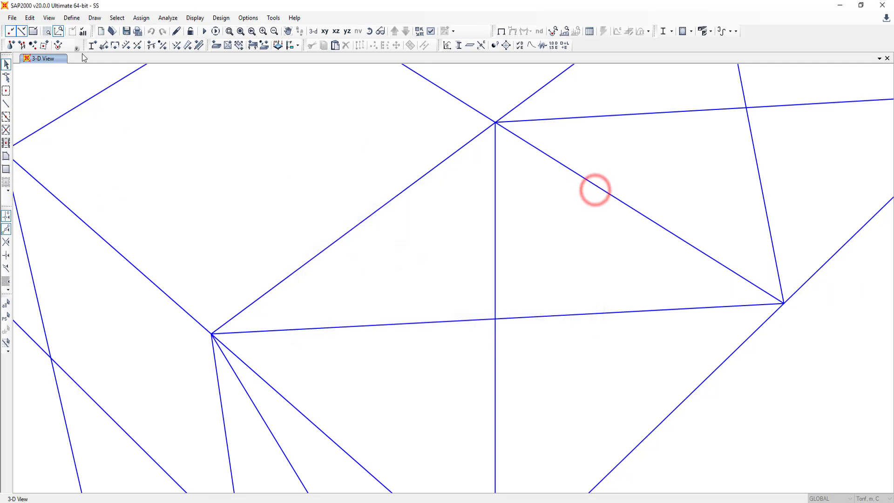
left_click(72, 18)
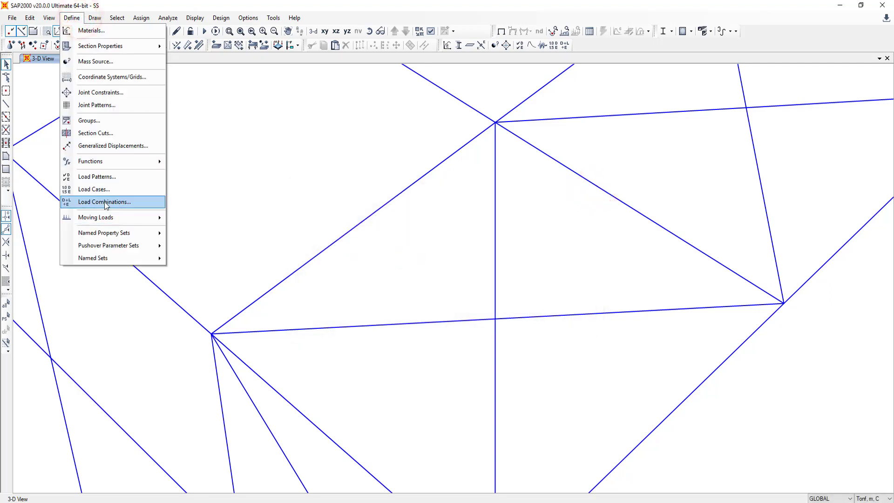
left_click(100, 177)
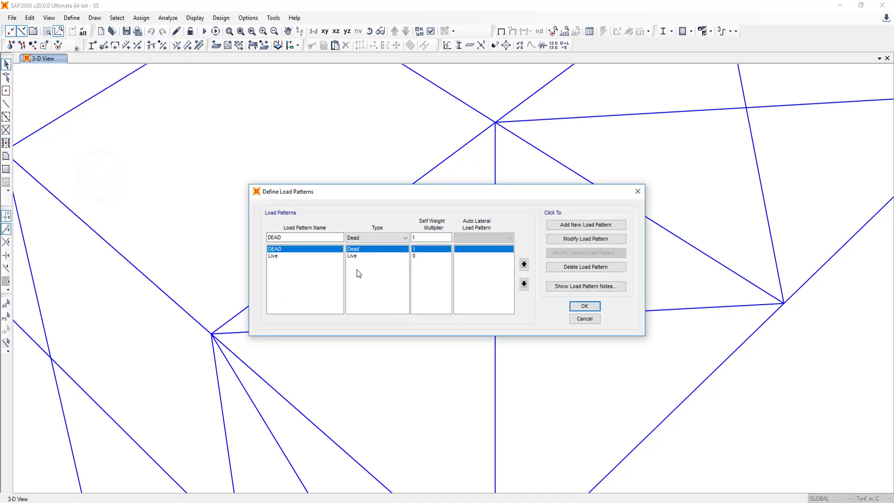
left_click(637, 191)
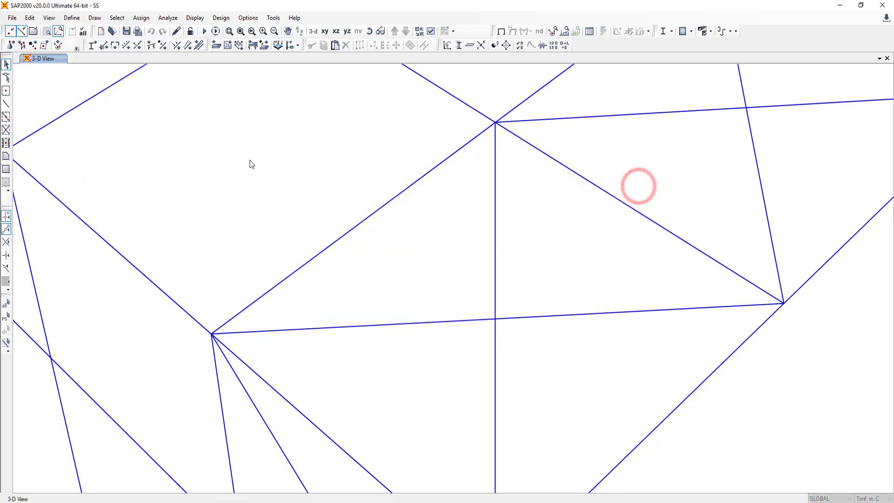
left_click(204, 31)
left_click(556, 312)
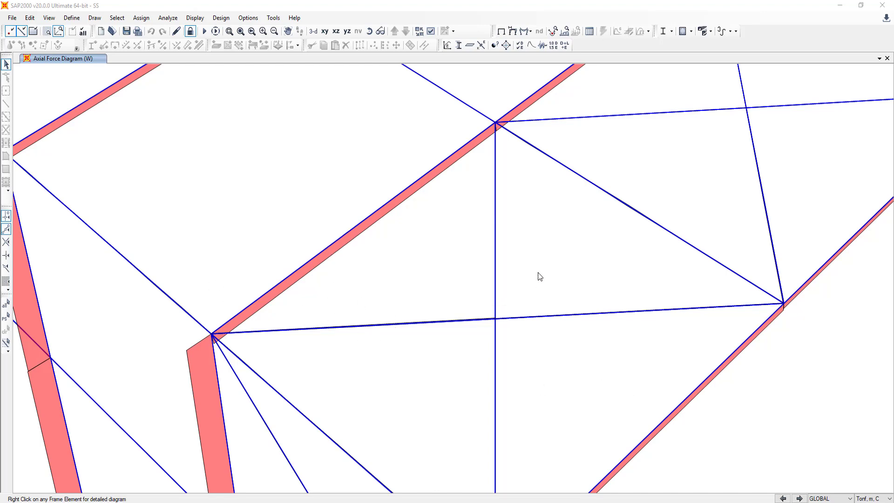
- Zoom out over the W axial forces, select a front column, then zoom in on the roof X-brace
scroll(580, 268, "down", 2)
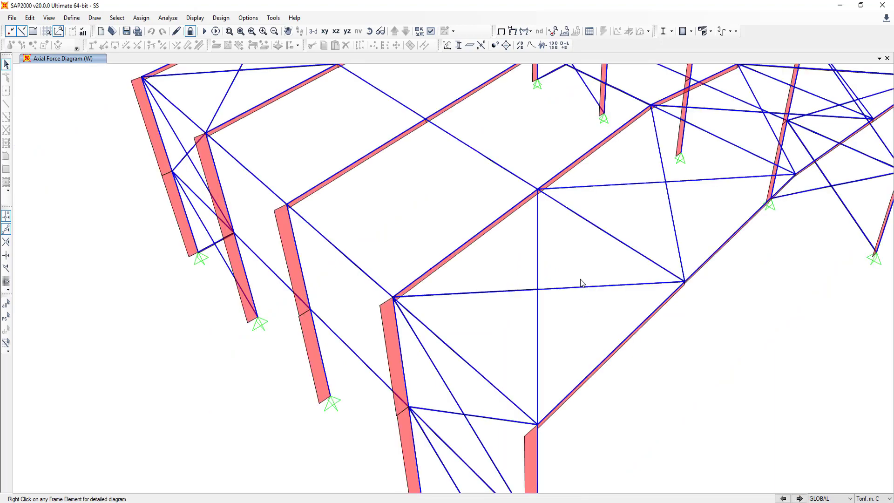
scroll(580, 279, "down", 1)
scroll(562, 376, "down", 1)
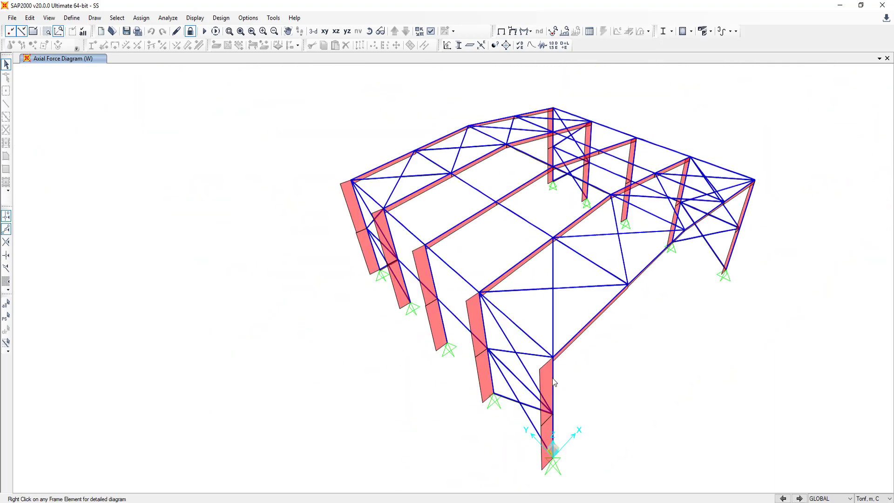
left_click(554, 375)
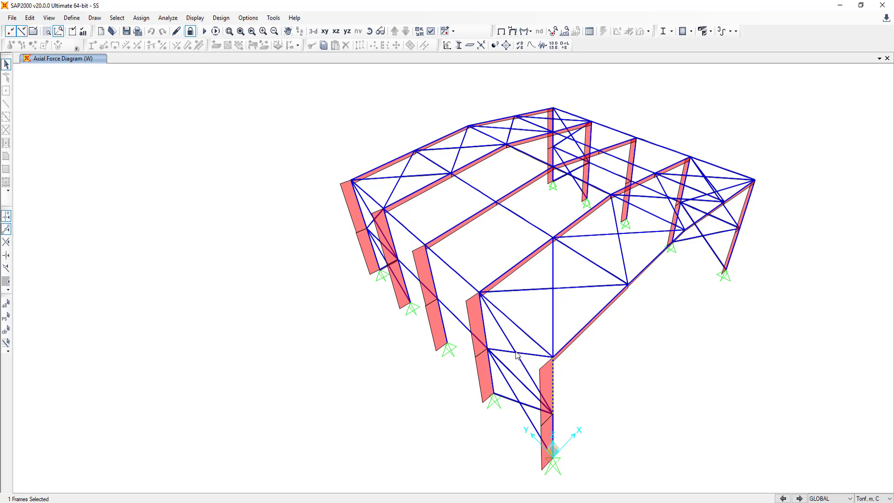
scroll(516, 351, "up", 3)
scroll(517, 356, "up", 1)
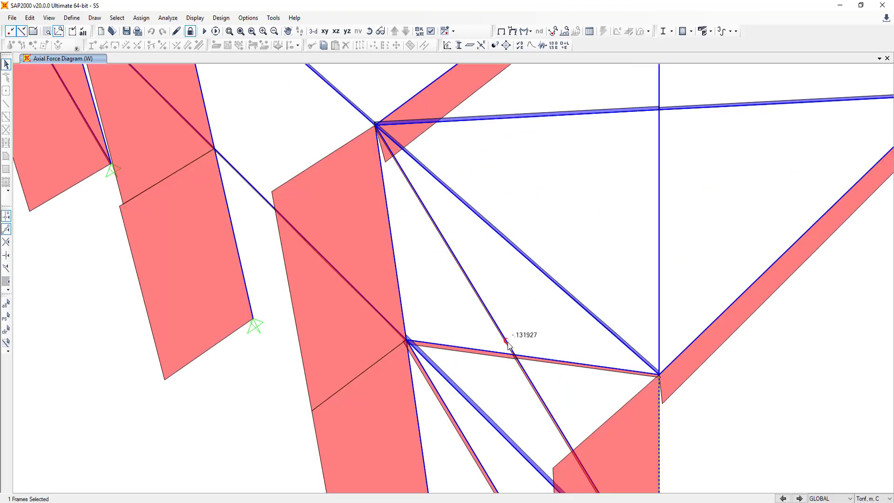
- Select the crossing X-brace members and their joint, and unlock the model
mouse_move(516, 356)
left_click_drag(514, 321, 504, 376)
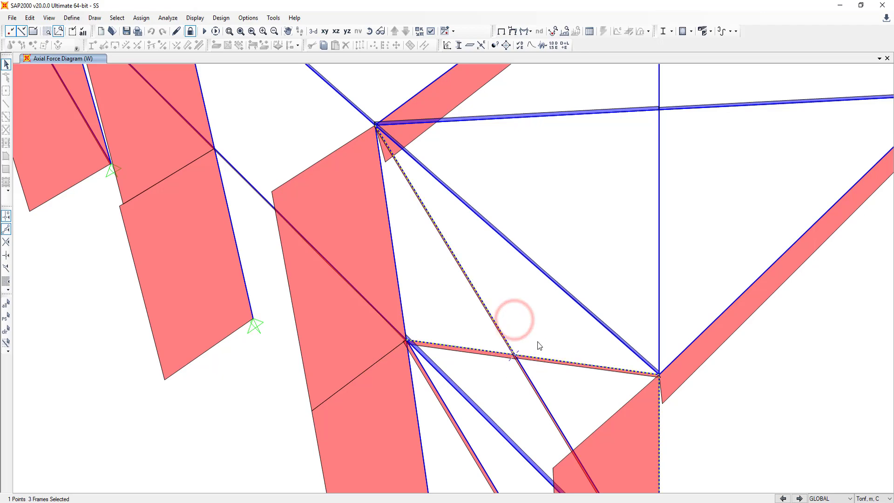
left_click(529, 333)
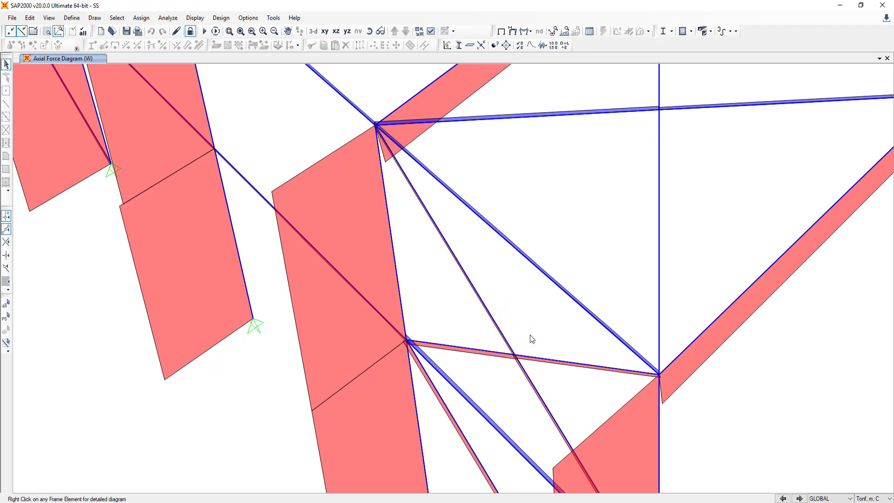
left_click_drag(537, 328, 510, 374)
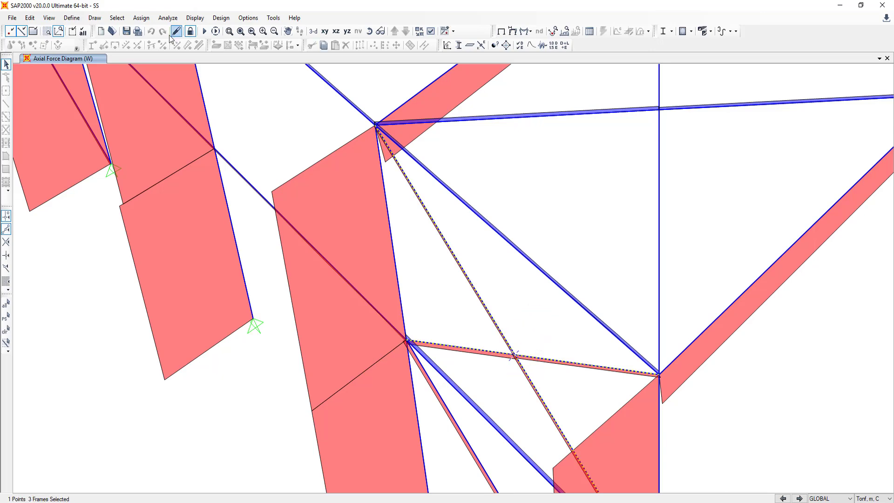
left_click(190, 32)
left_click(469, 292)
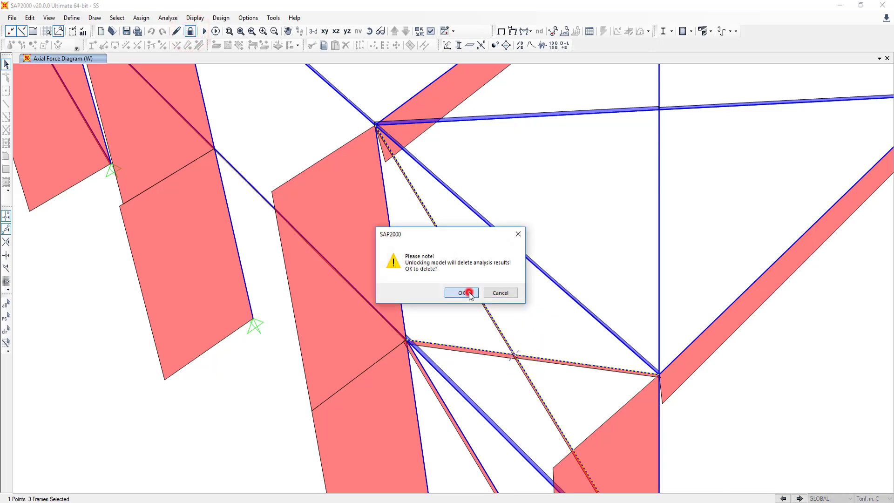
- Assign a 0 tonf compression limit to the selected X-brace members
left_click(141, 18)
mouse_move(155, 44)
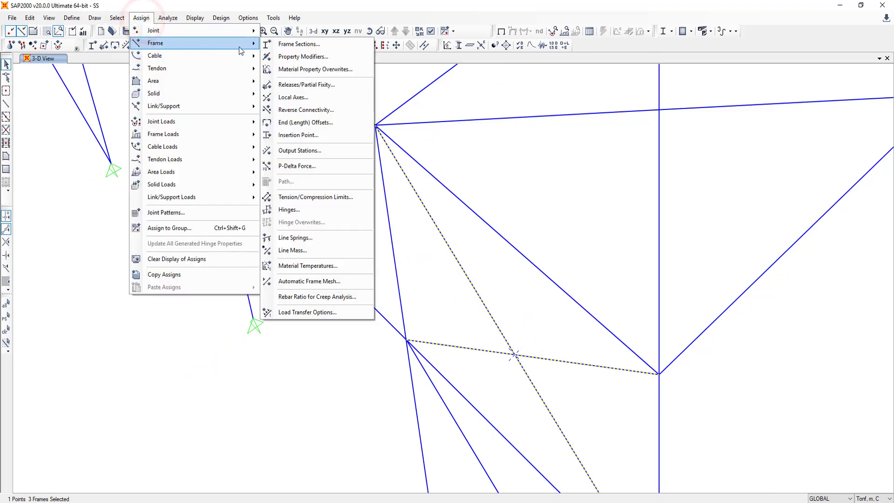
left_click(309, 197)
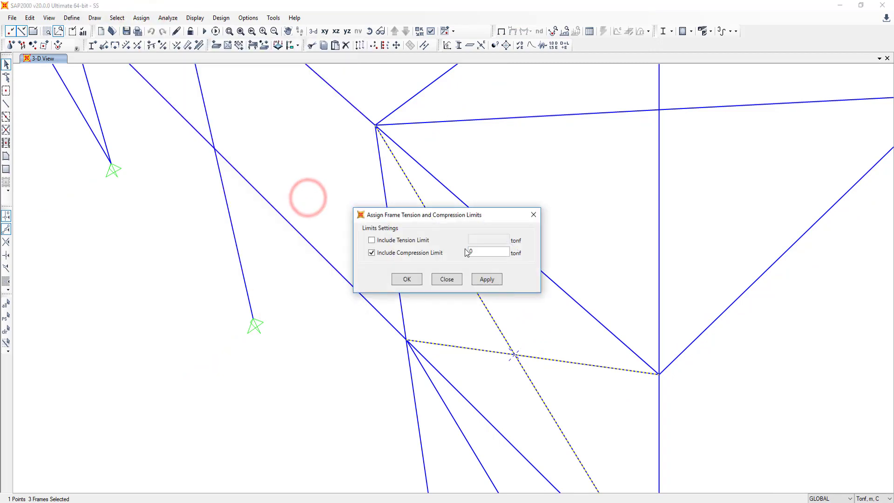
left_click(506, 253)
left_click(487, 280)
left_click(407, 280)
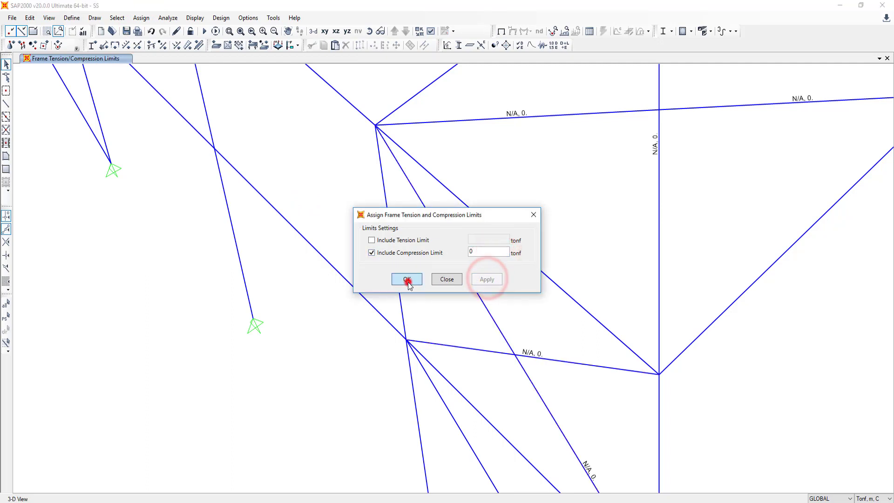
- Review the nonlinear load case definitions and close them unchanged
left_click(72, 18)
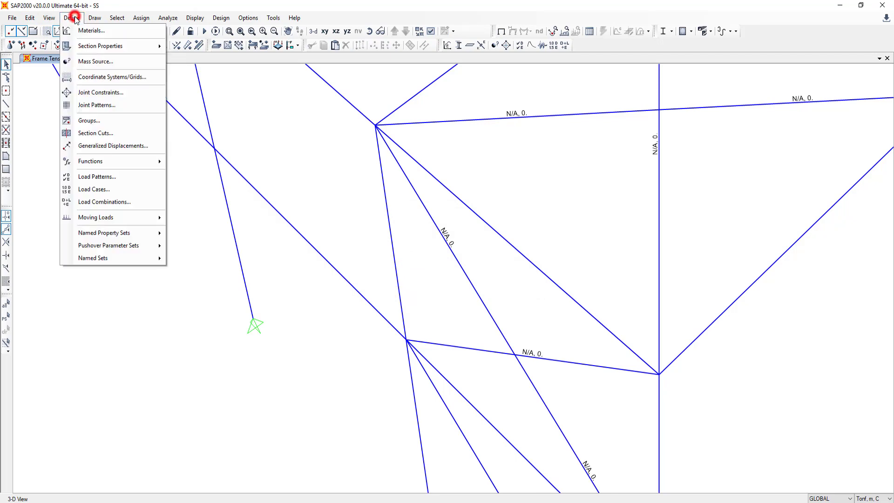
left_click(115, 190)
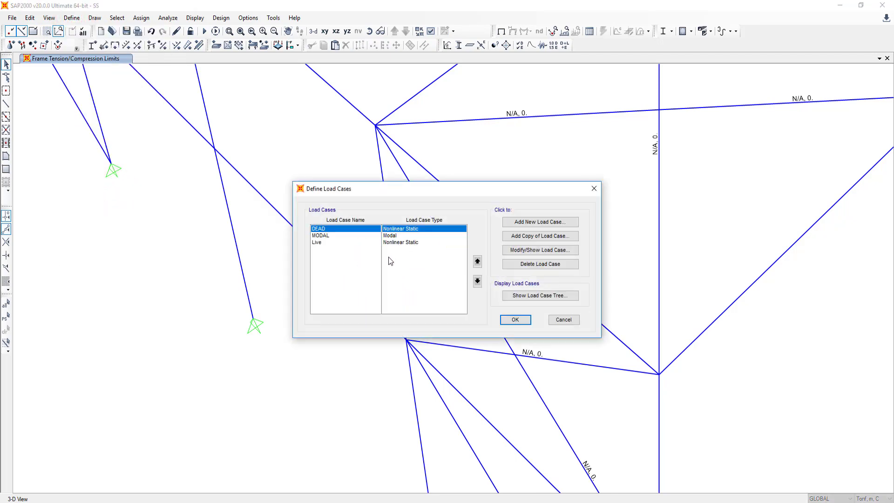
left_click(563, 320)
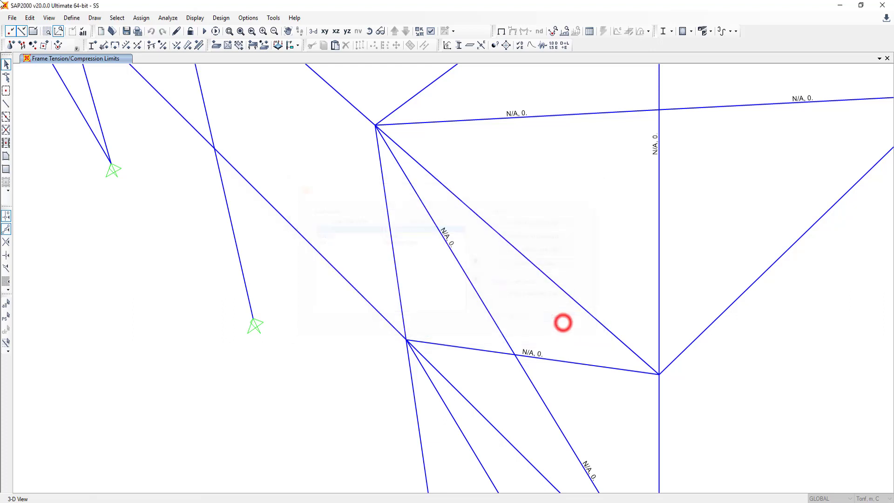
- Confirm combination W stays a Linear Add of DEAD and Live, then bring up the load cases to run
left_click(68, 18)
left_click(116, 198)
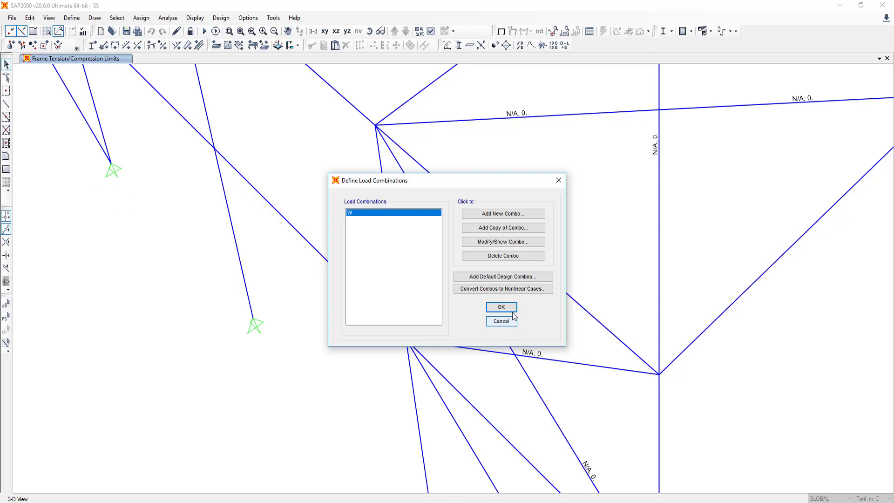
left_click(492, 241)
left_click(512, 213)
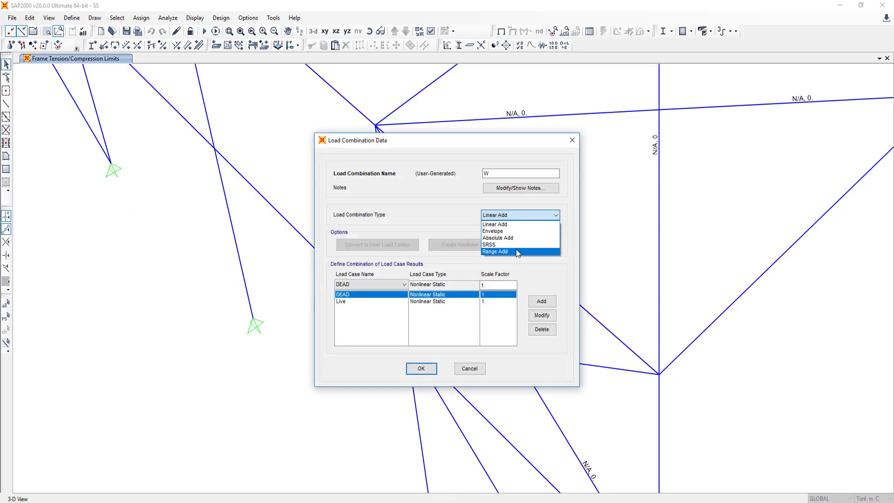
left_click(437, 210)
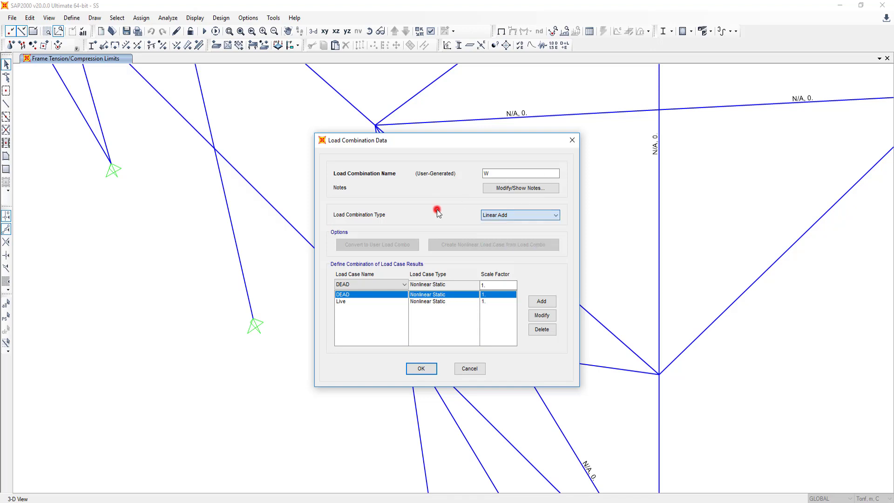
left_click(433, 302)
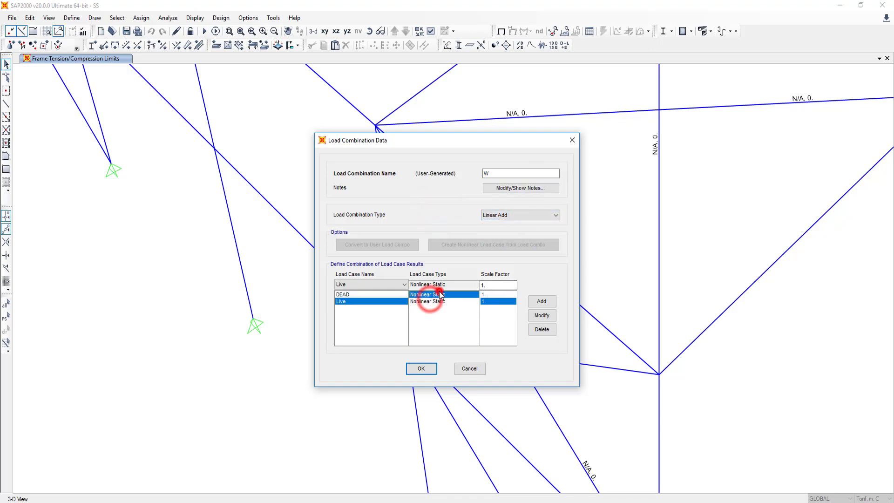
left_click(391, 284)
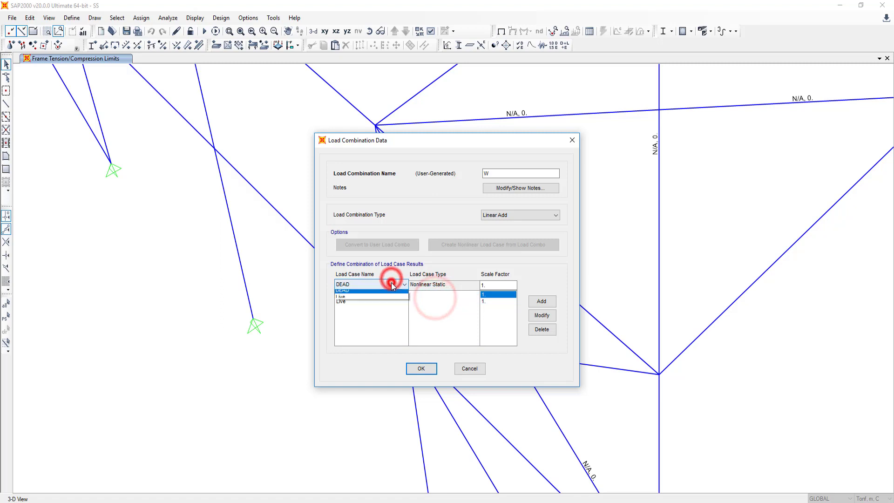
left_click(391, 284)
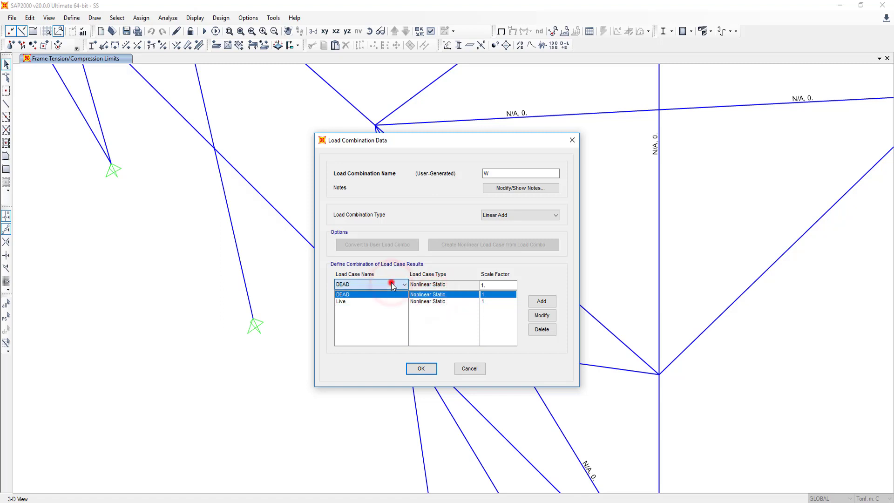
left_click(573, 139)
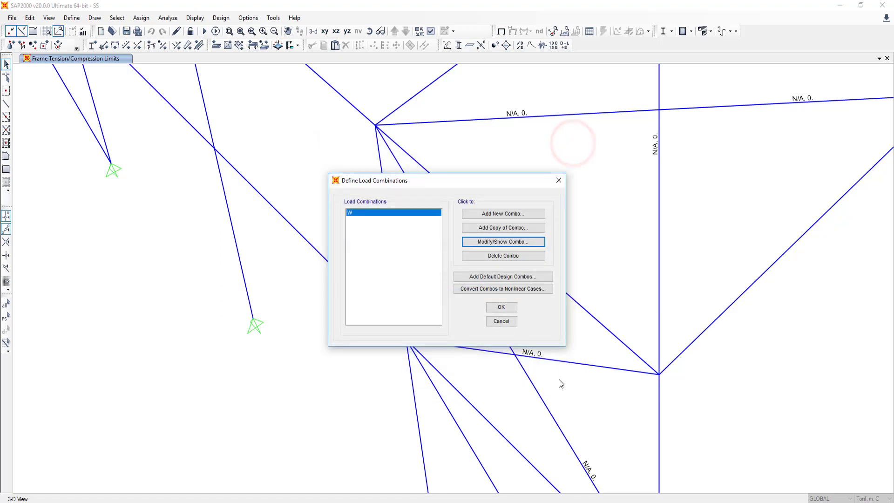
left_click(501, 307)
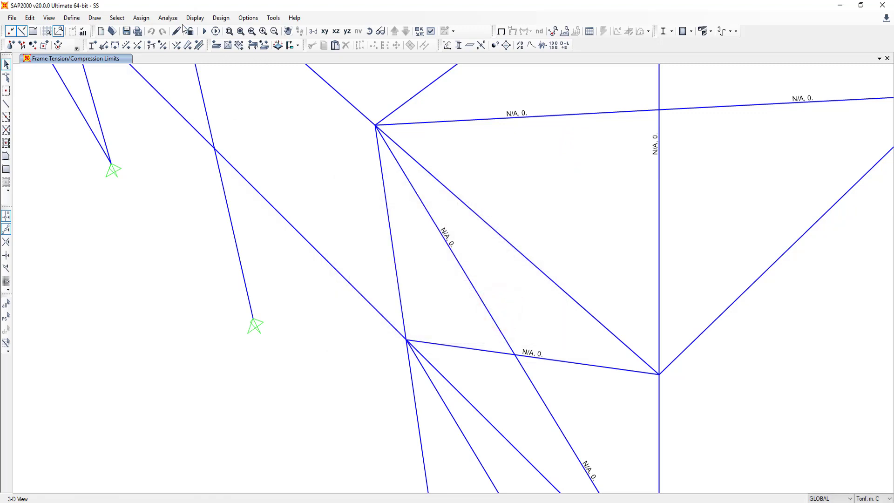
left_click(204, 31)
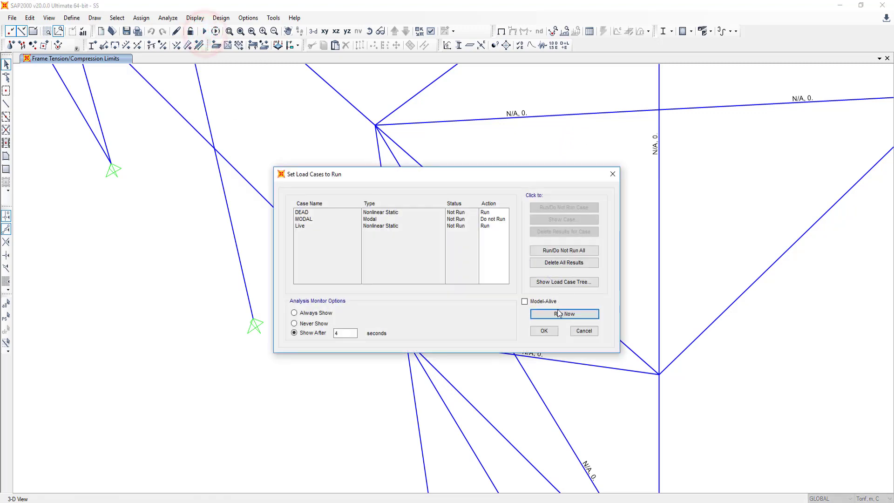
- Run the analysis and inspect frame 77's detailed axial forces in the W diagram
left_click(559, 314)
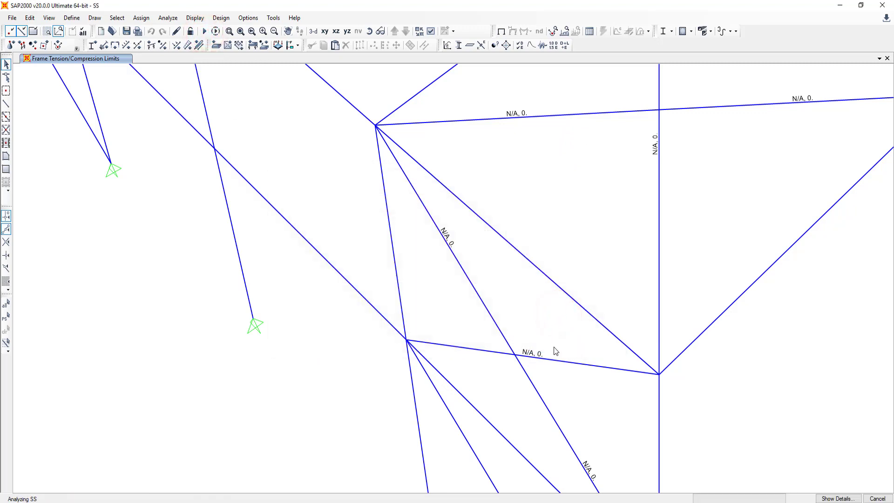
right_click(470, 285)
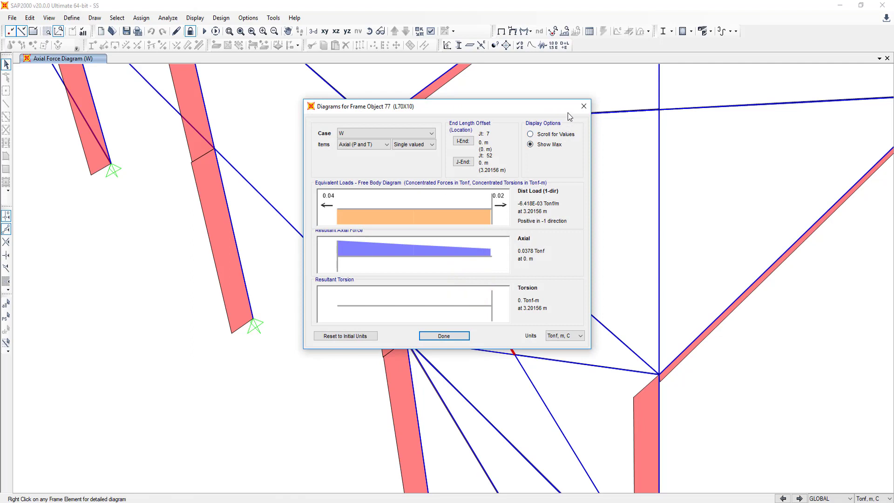
left_click(583, 106)
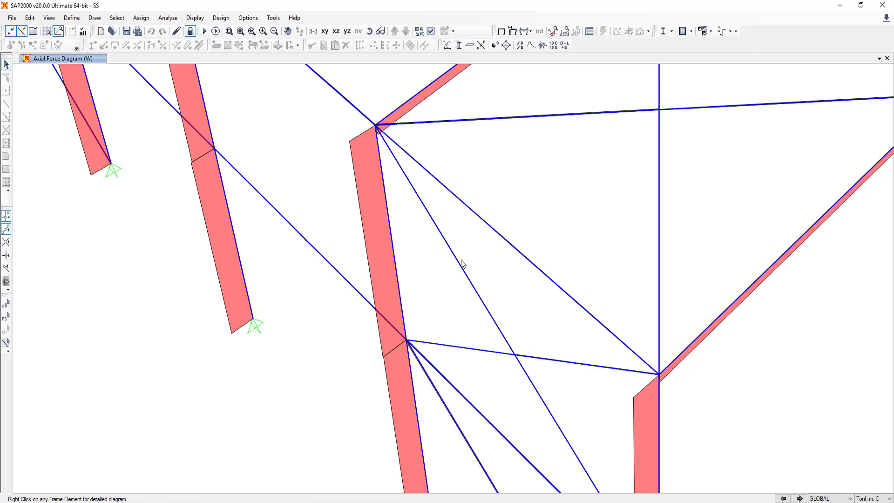
mouse_move(363, 298)
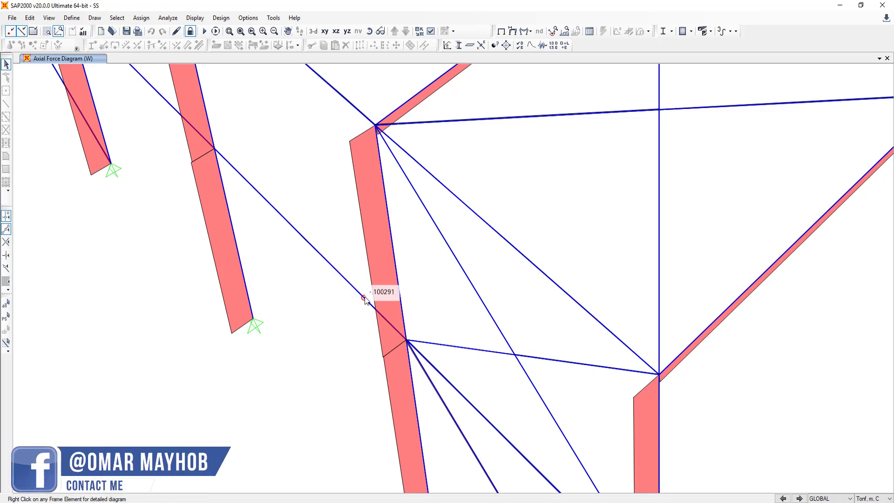
left_click(139, 18)
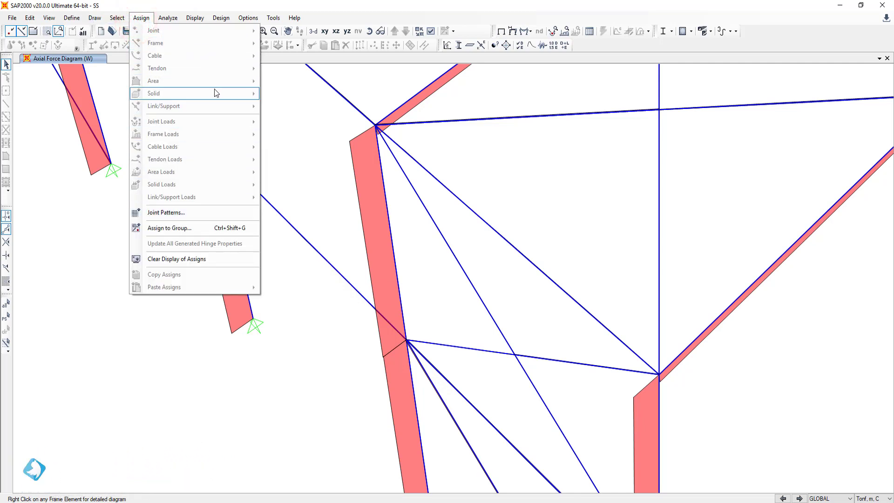
left_click(446, 296)
scroll(473, 354, "down", 5)
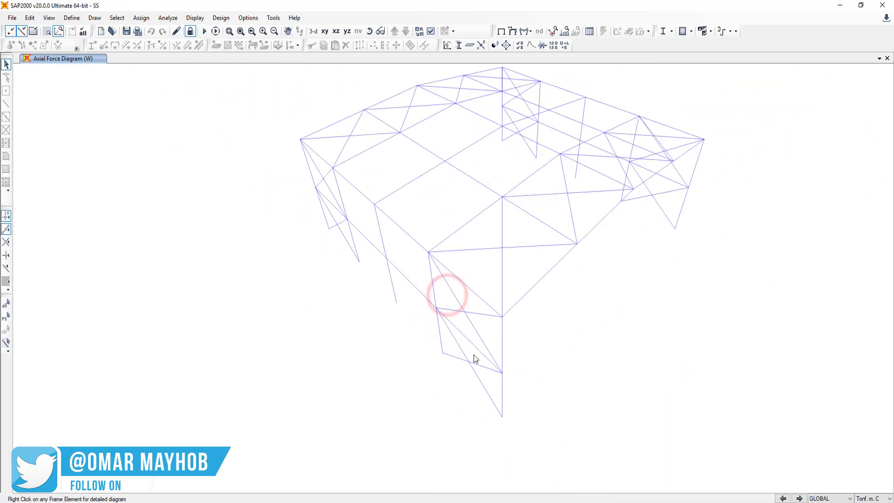
scroll(485, 382, "up", 2)
scroll(485, 383, "up", 2)
scroll(485, 382, "up", 2)
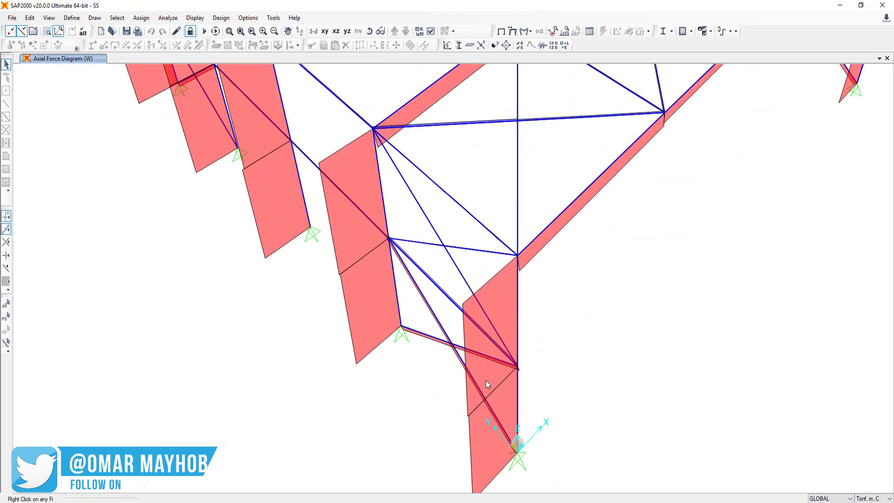
scroll(485, 383, "up", 2)
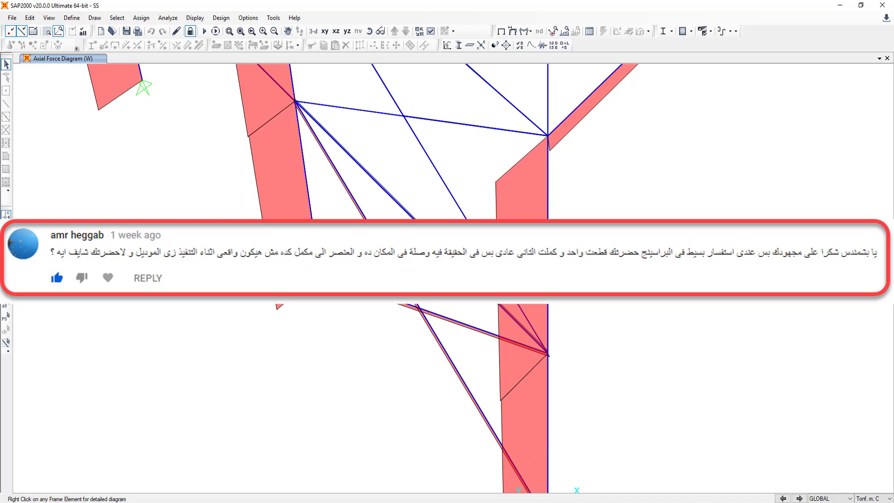
left_click(333, 165)
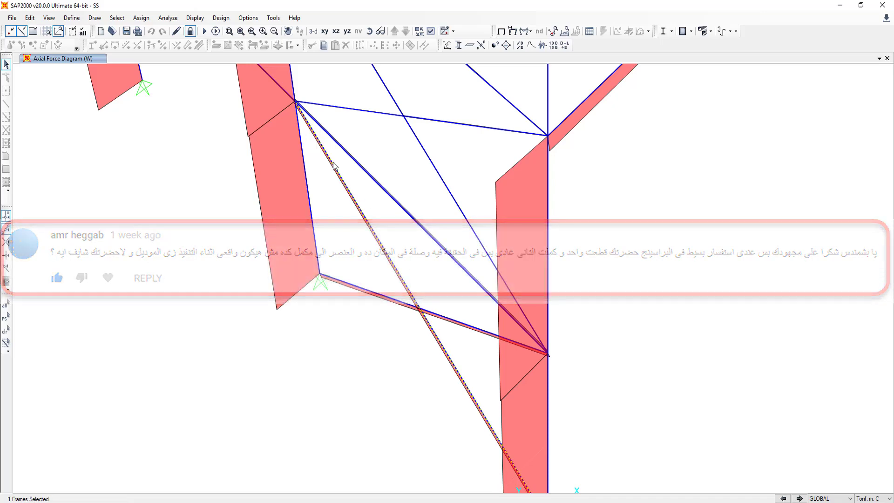
left_click(455, 303)
left_click(389, 293)
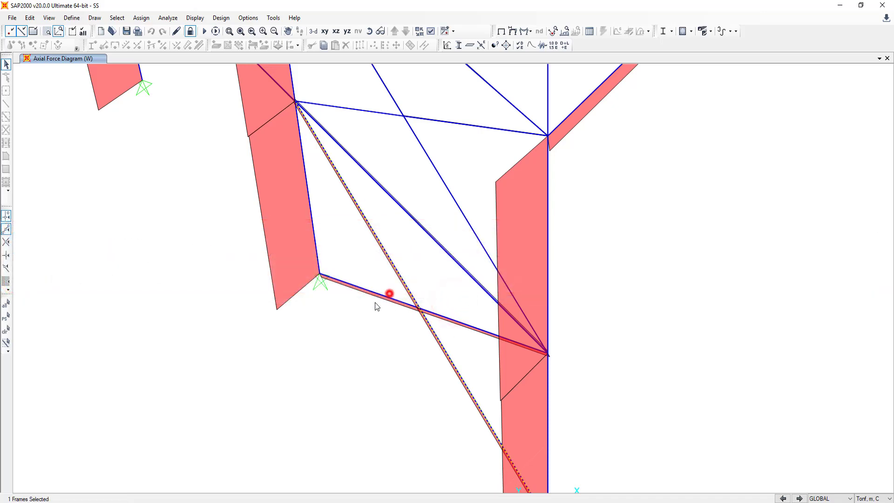
left_click(467, 316)
key("Escape")
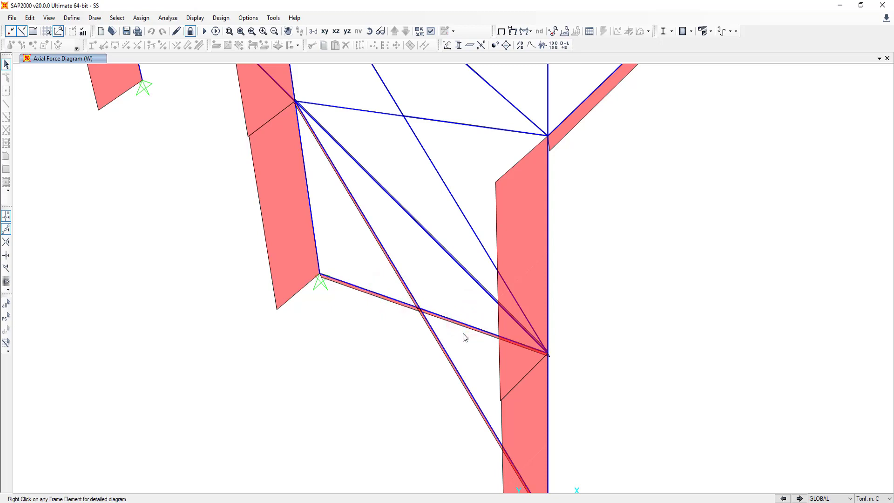